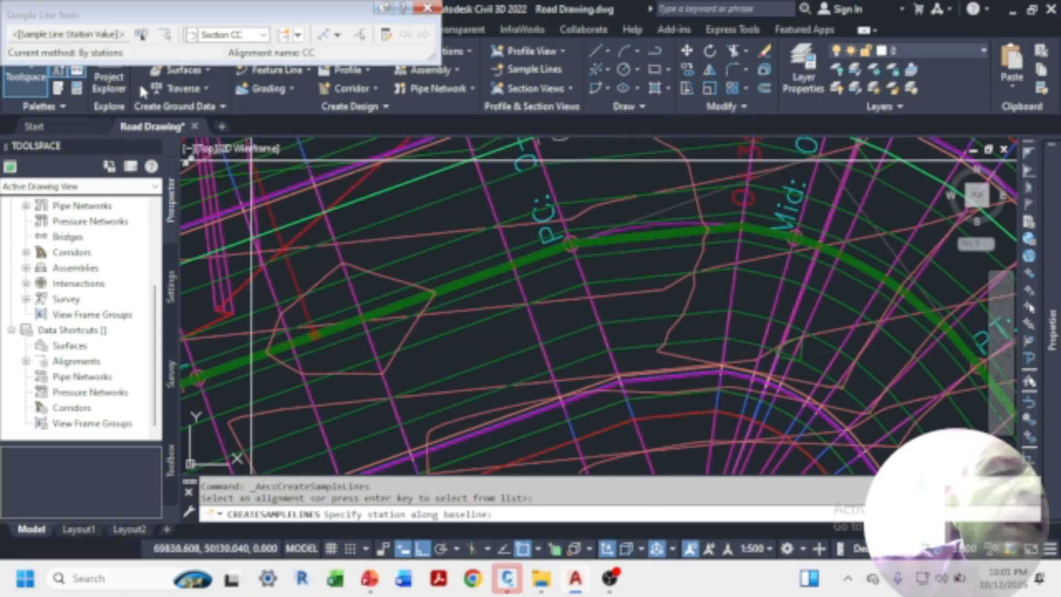
Step: Set the sample line creation method to corridor stations for the Section CC group
left_click(299, 36)
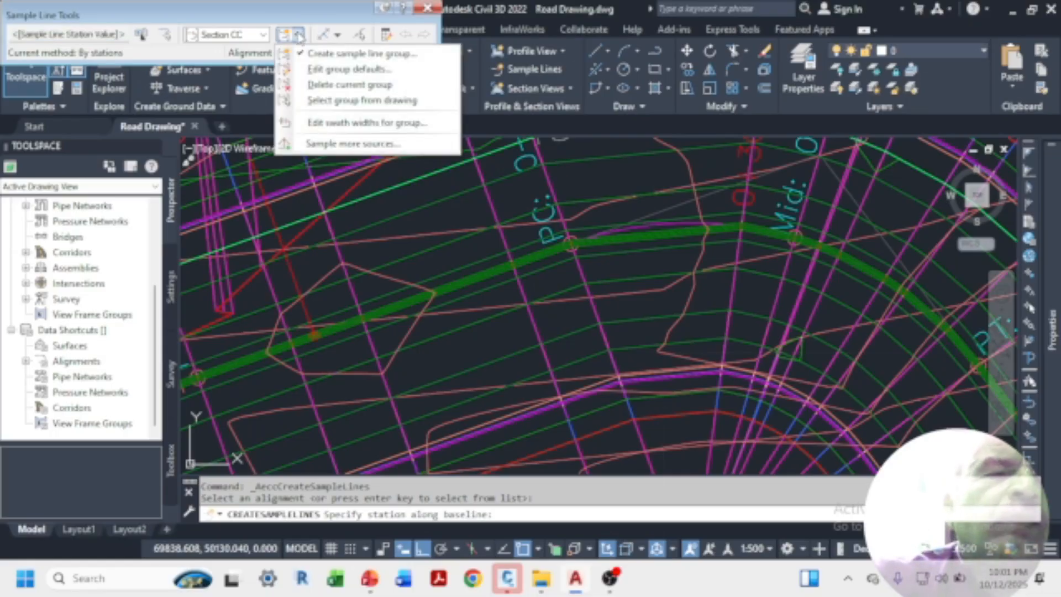
left_click(108, 35)
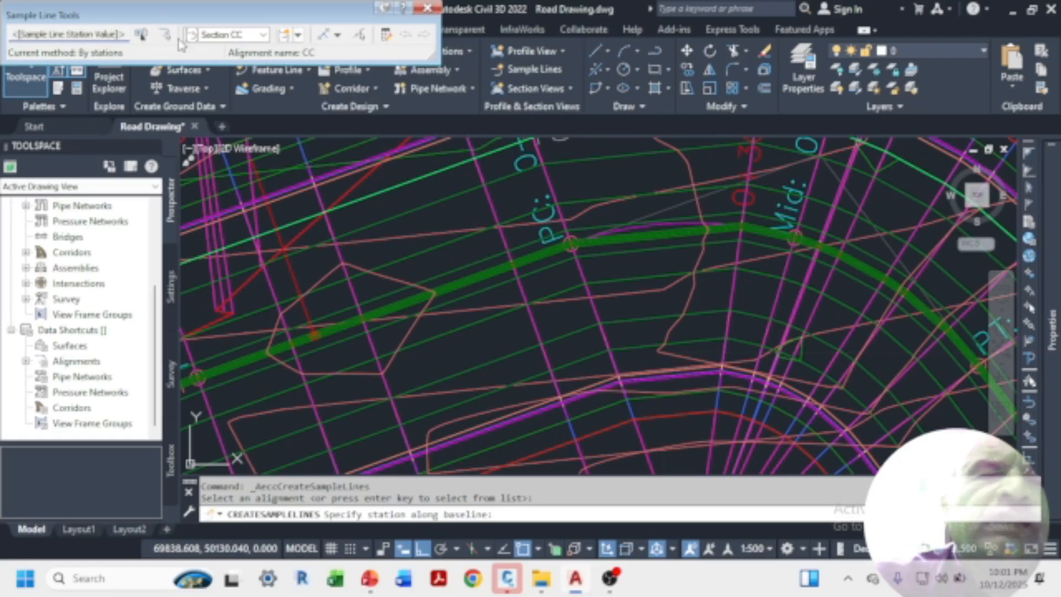
left_click(337, 35)
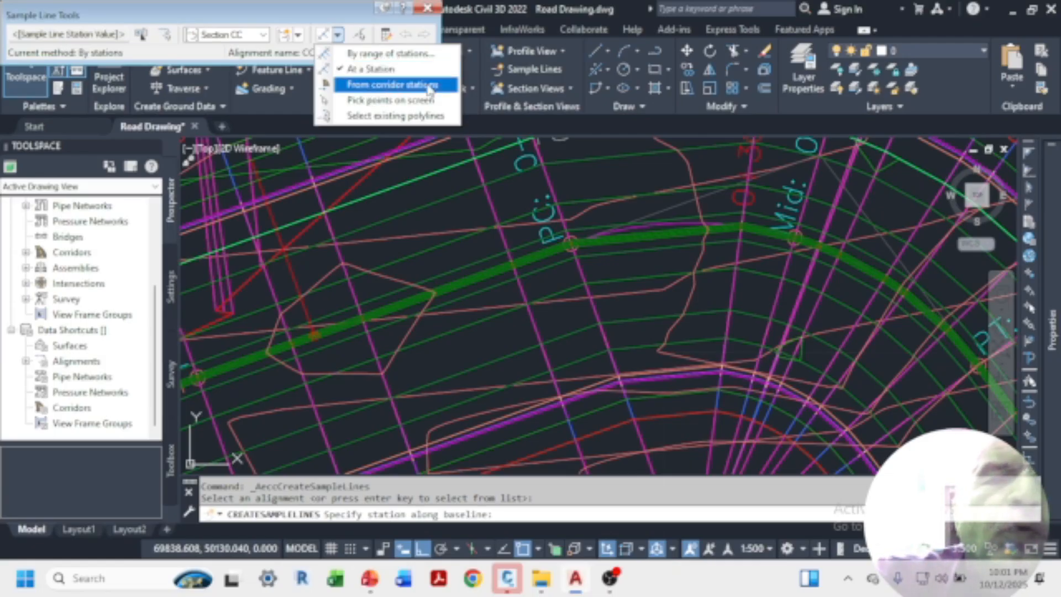
left_click(358, 86)
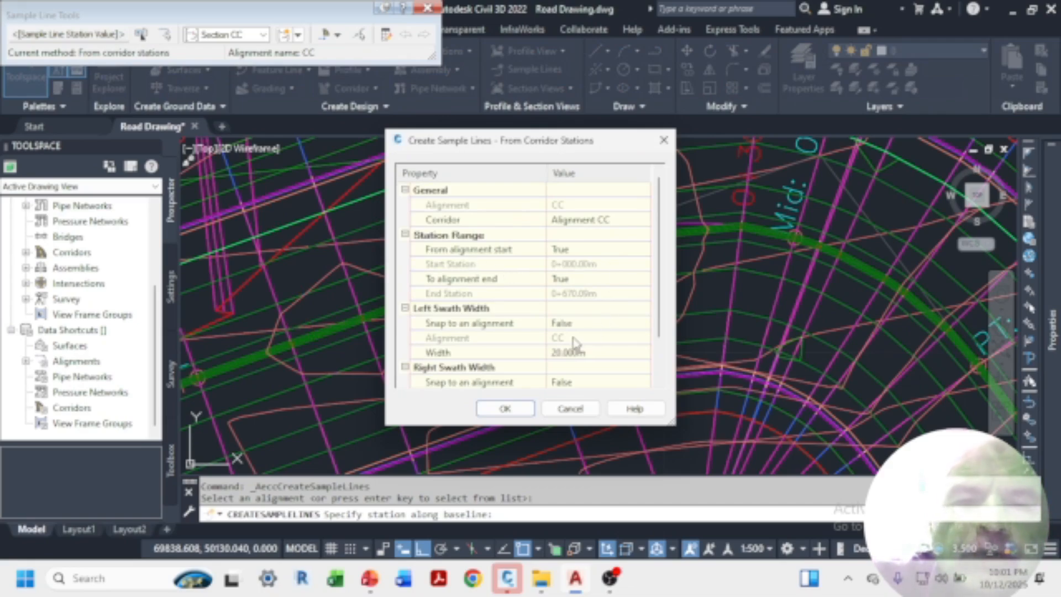
Step: Set snapping to an alignment to True for both the left and right swath widths and create the corridor sample lines
left_click(603, 330)
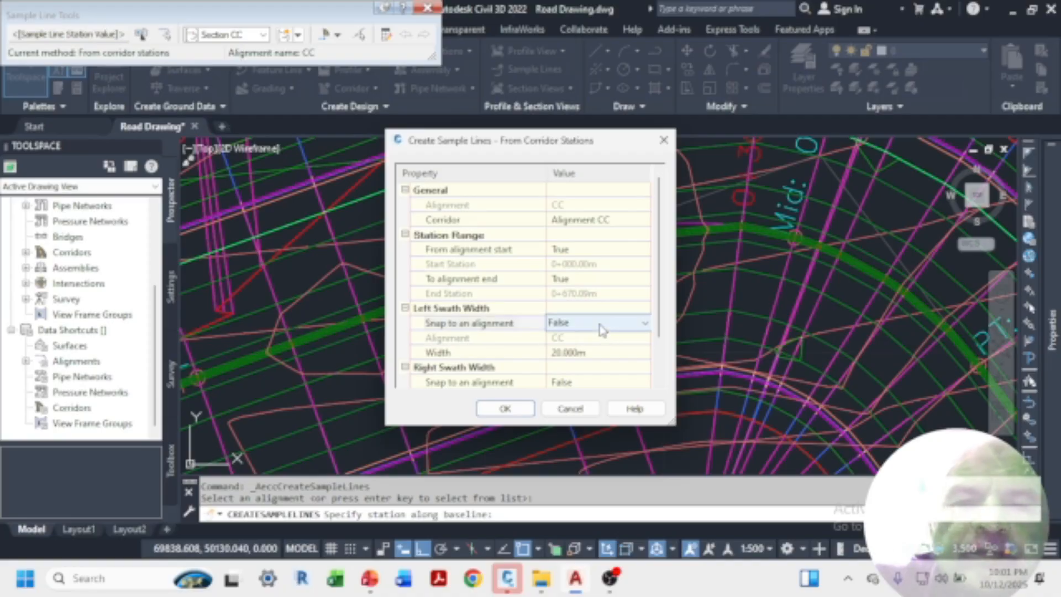
left_click(603, 328)
left_click(575, 352)
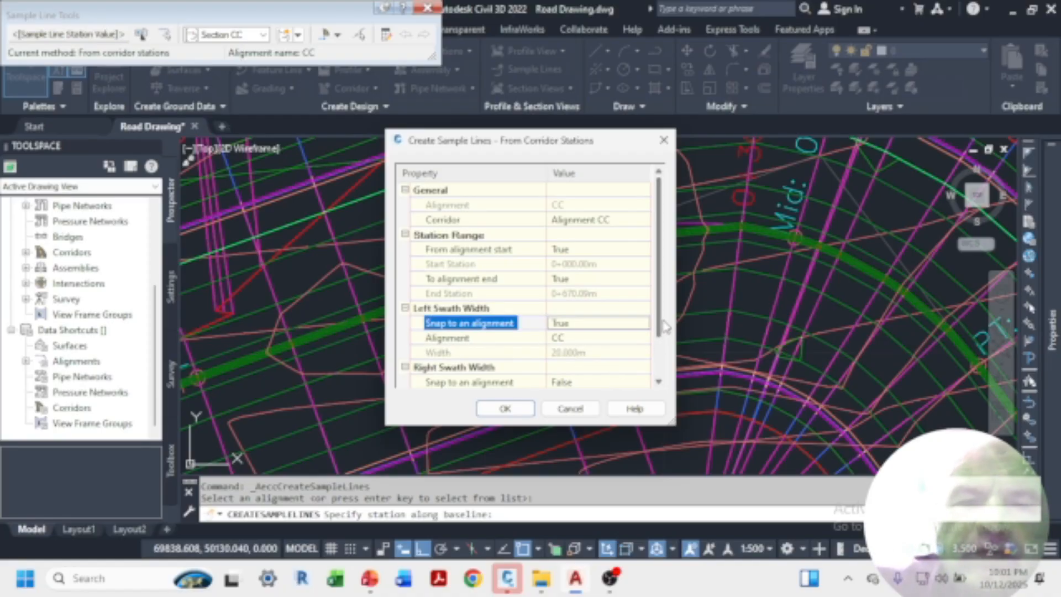
left_click_drag(660, 324, 658, 347)
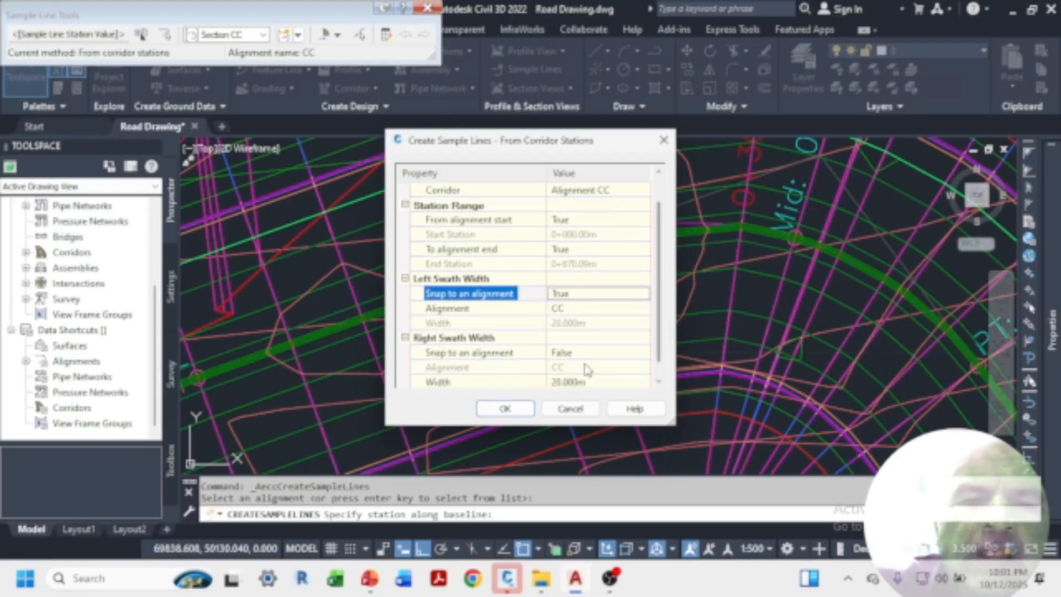
left_click(601, 354)
left_click(601, 353)
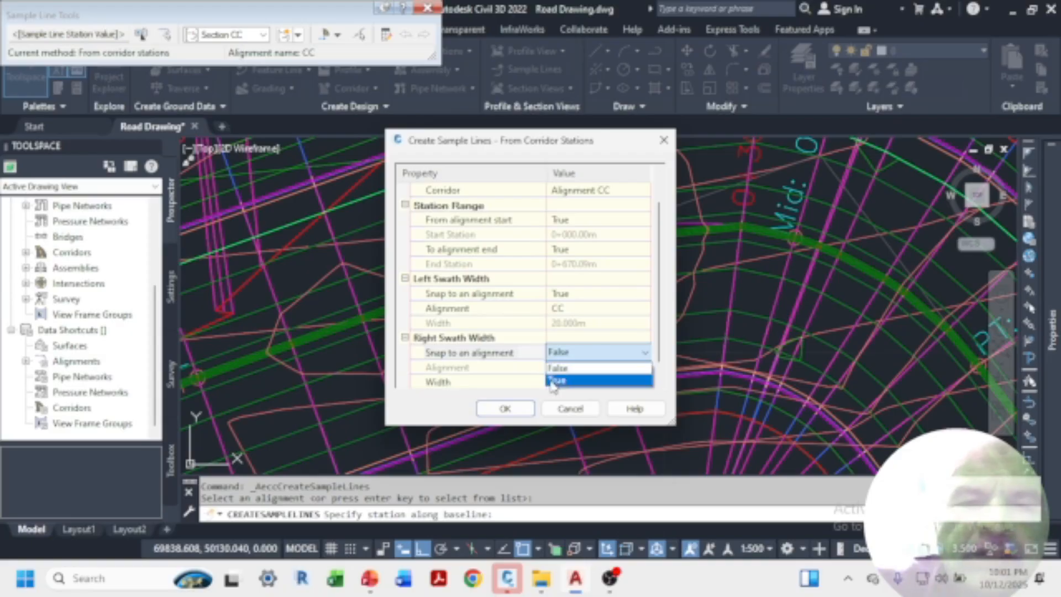
left_click(569, 380)
left_click_drag(659, 337, 657, 364)
left_click(505, 408)
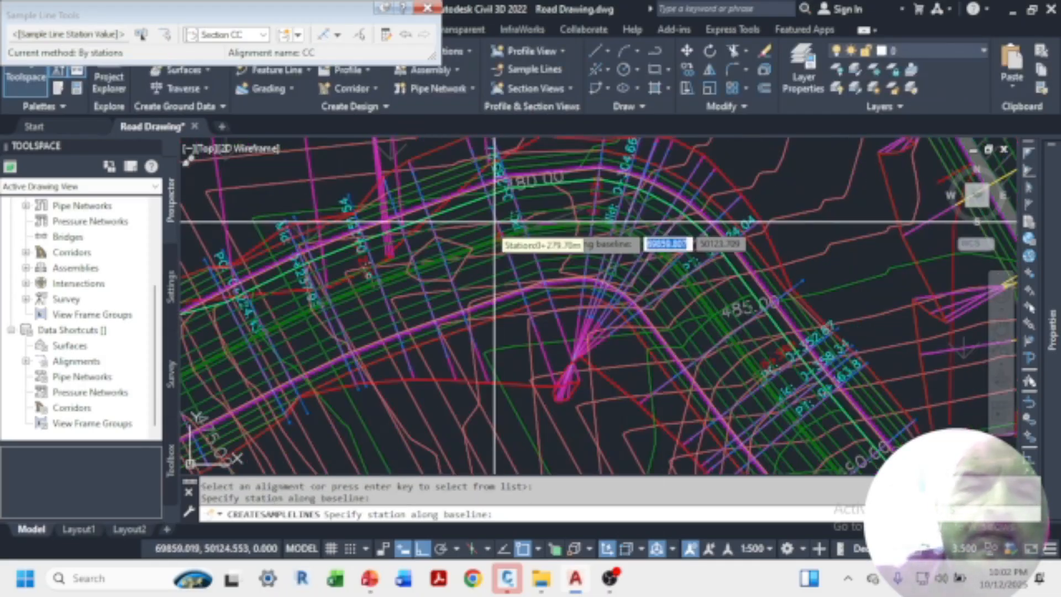
Step: Close the Sample Line Tools and finish the sample line creation command along alignment CC
scroll(489, 220, "down", 5)
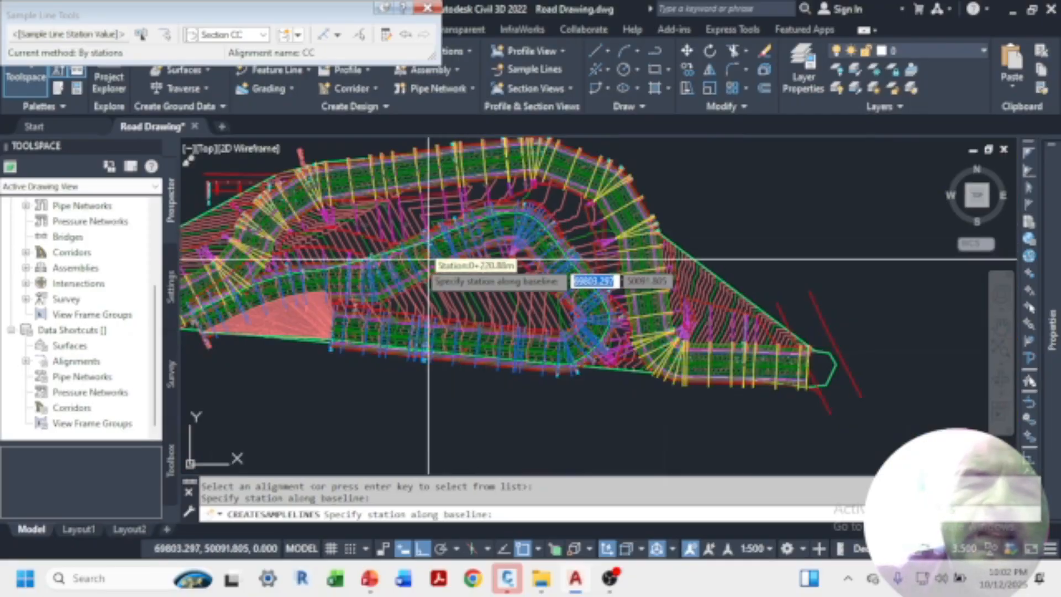
scroll(423, 238, "up", 10)
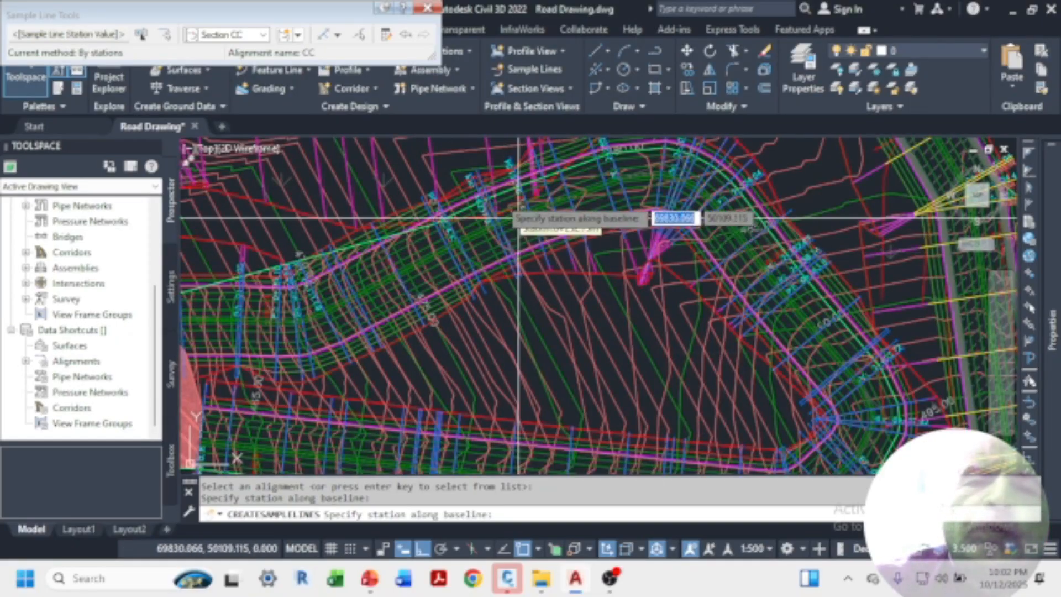
scroll(500, 197, "down", 5)
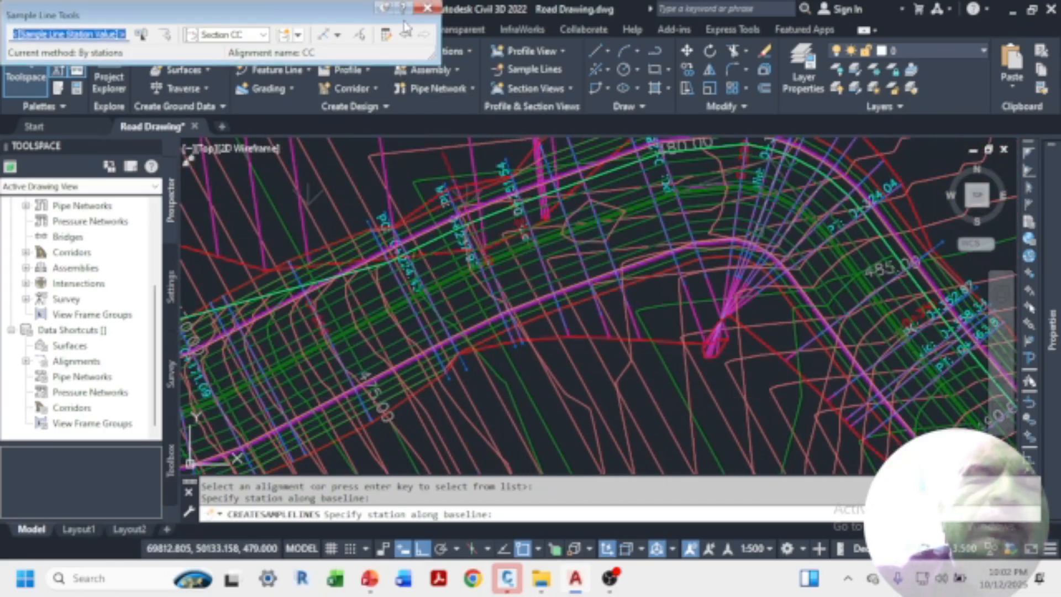
left_click(427, 9)
scroll(458, 185, "up", 4)
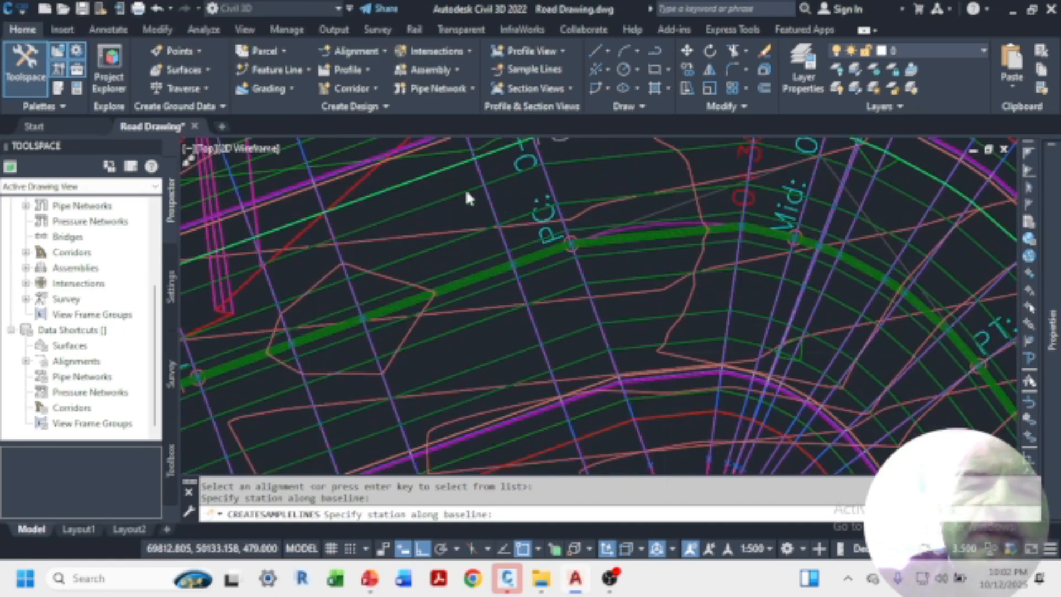
key("Return")
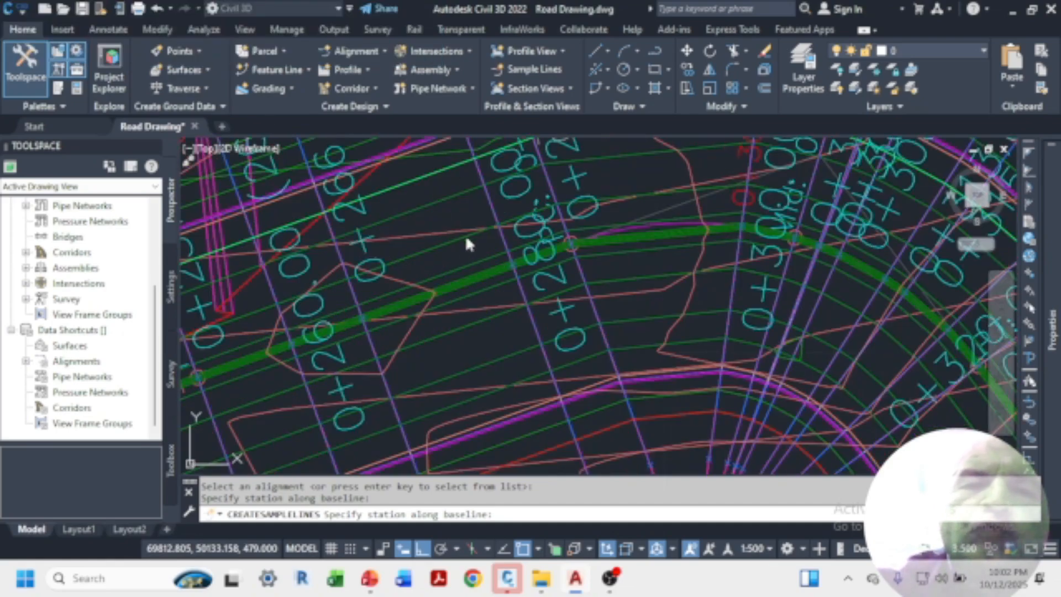
scroll(440, 212, "down", 6)
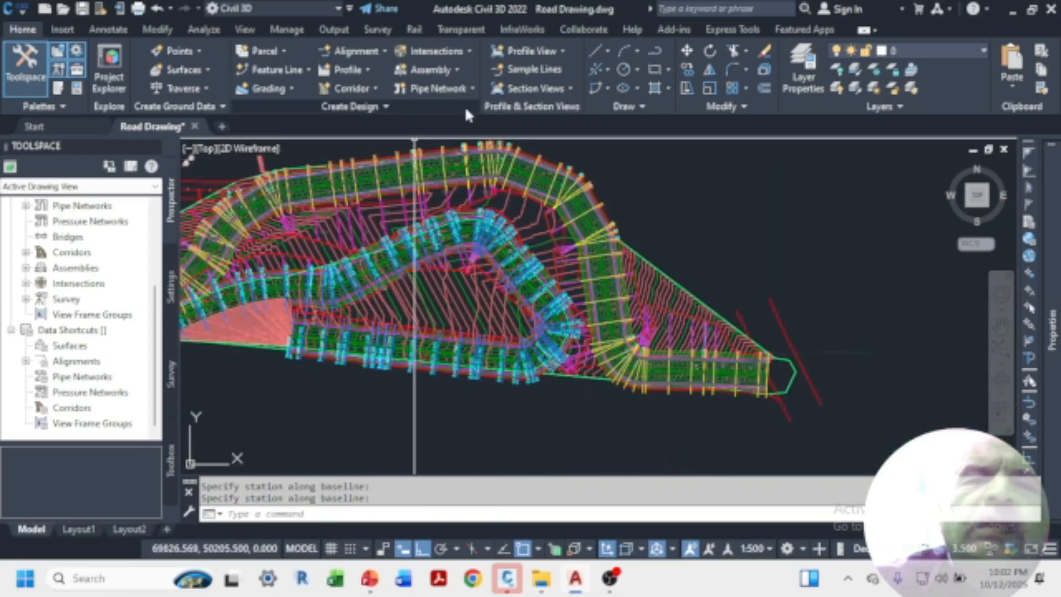
Step: Examine the general information, sample line data, sections and section views in the properties of sample line 0+285.27
left_click(571, 89)
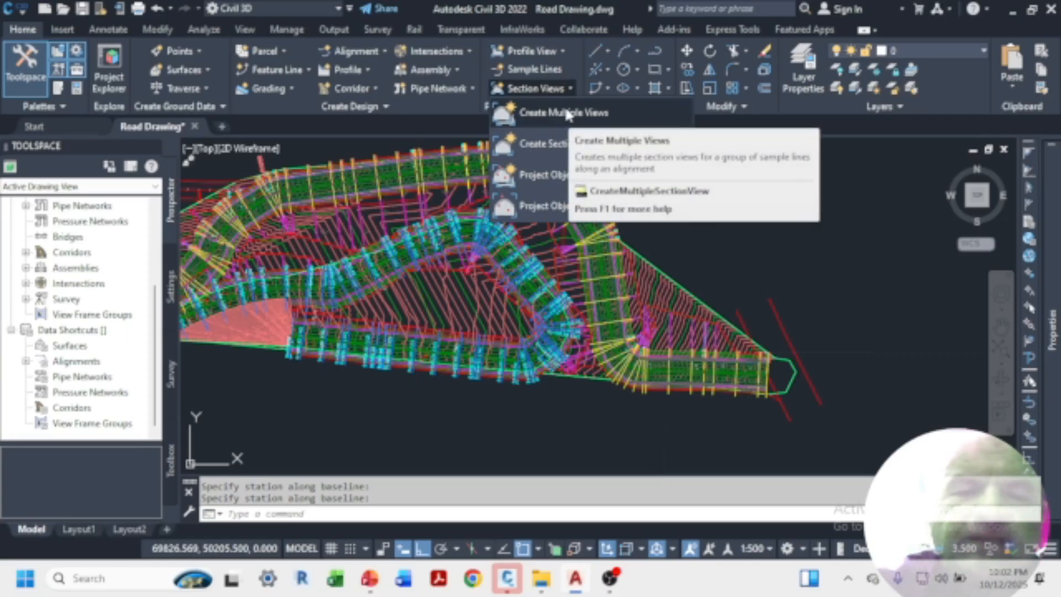
scroll(373, 303, "up", 6)
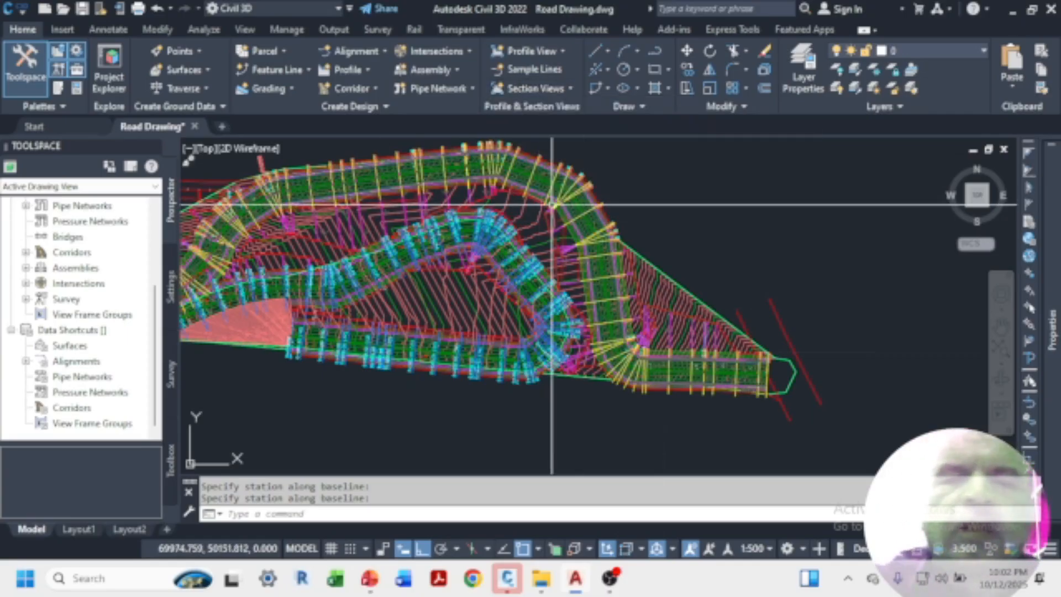
scroll(453, 262, "up", 5)
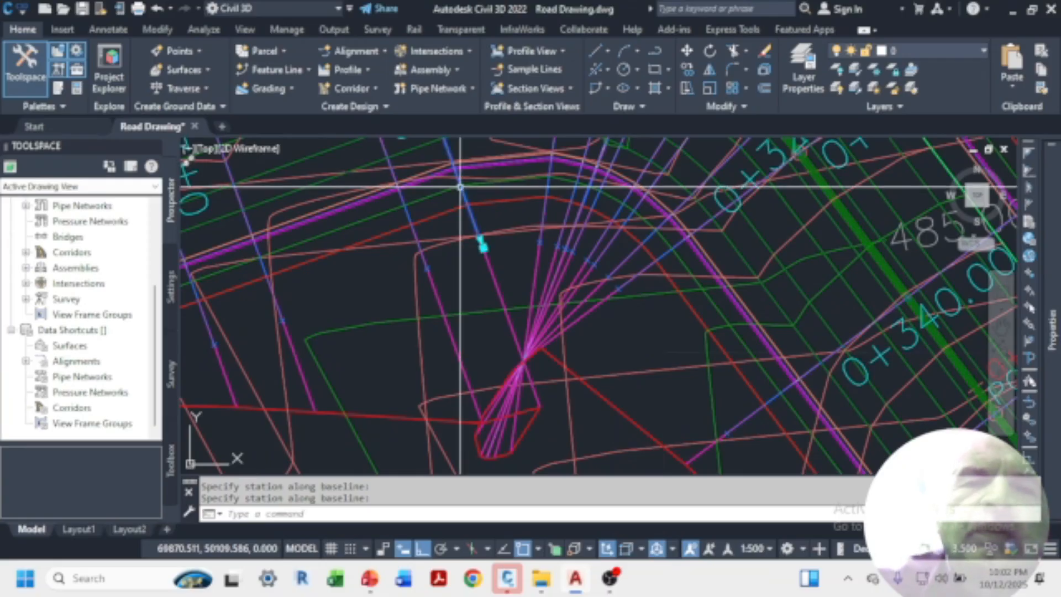
key("Return")
left_click(480, 242)
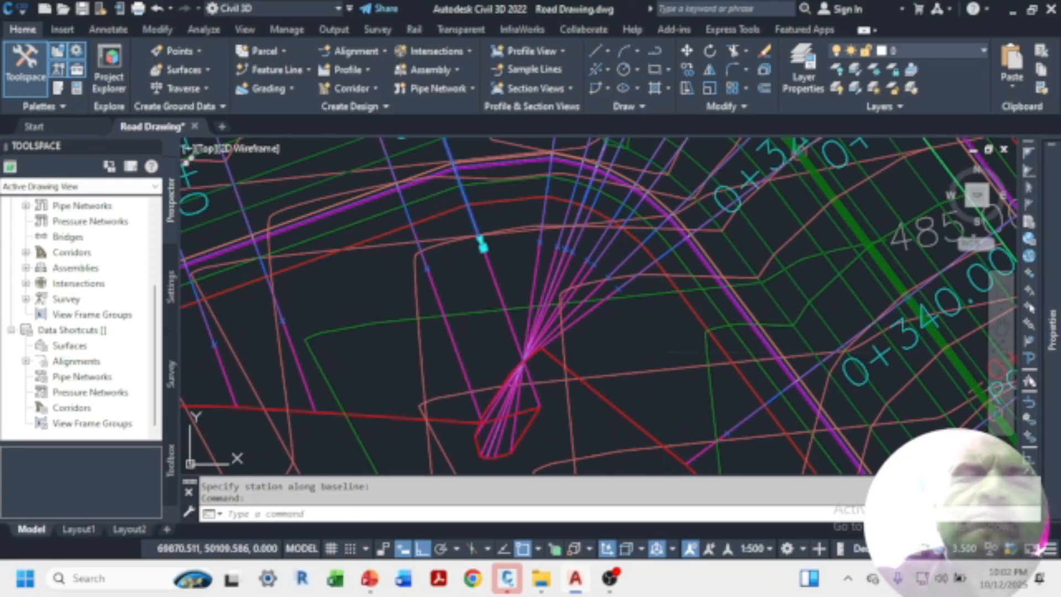
right_click(485, 224)
mouse_move(513, 252)
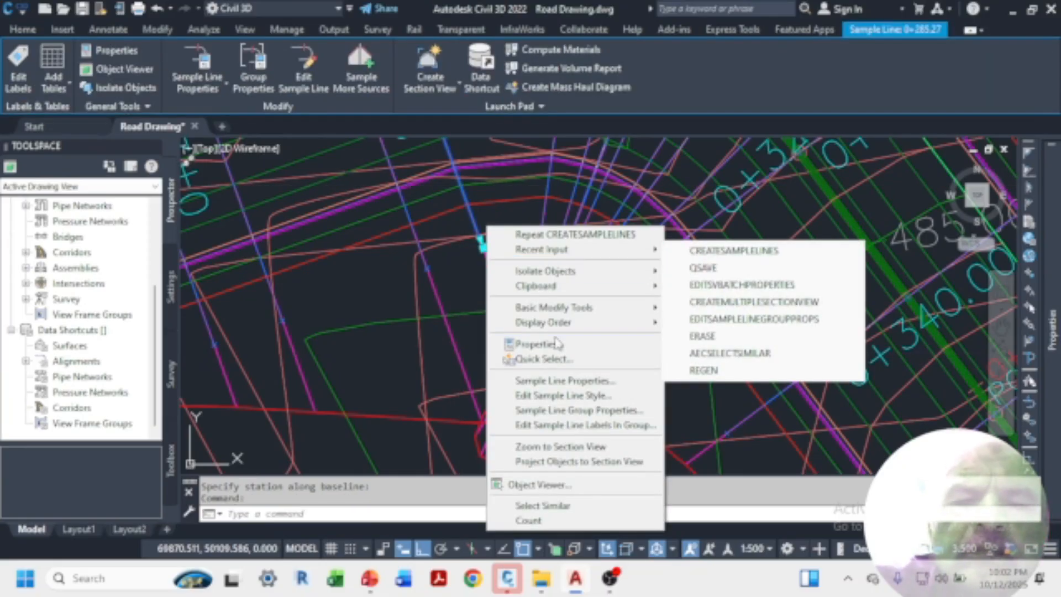
left_click(583, 381)
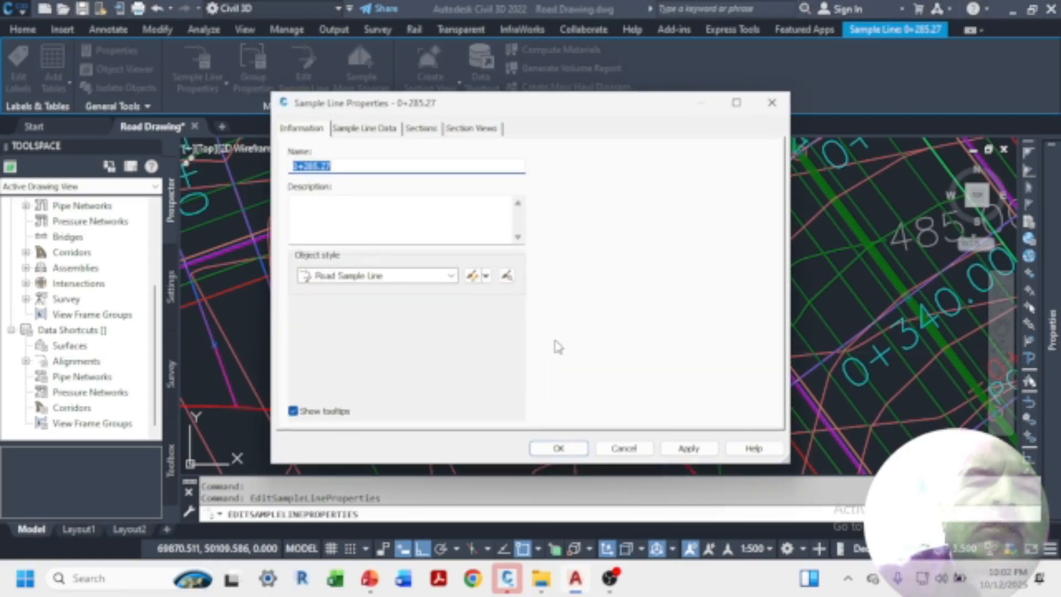
left_click(299, 131)
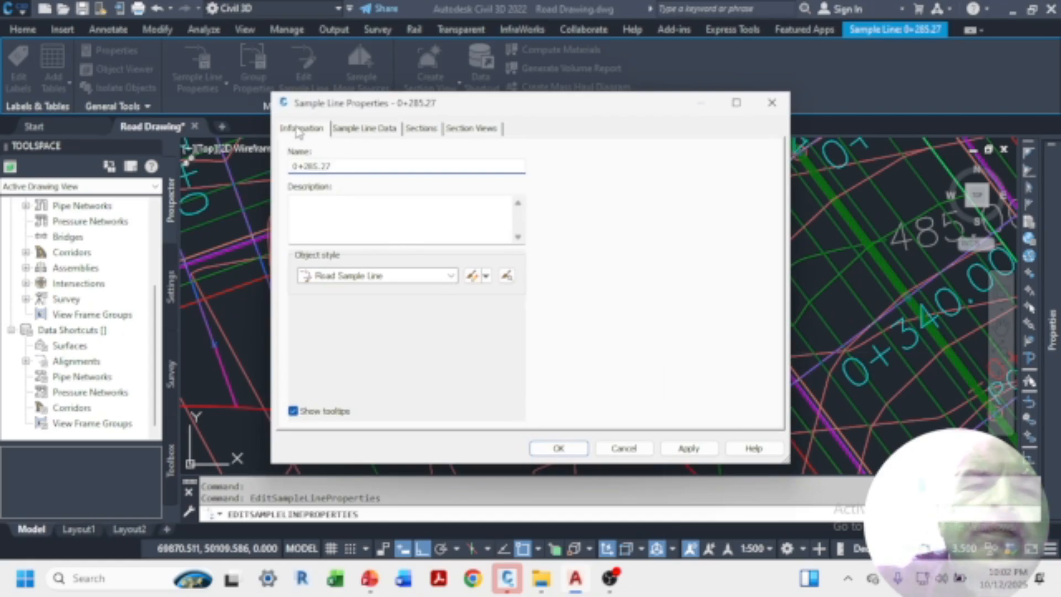
left_click(348, 130)
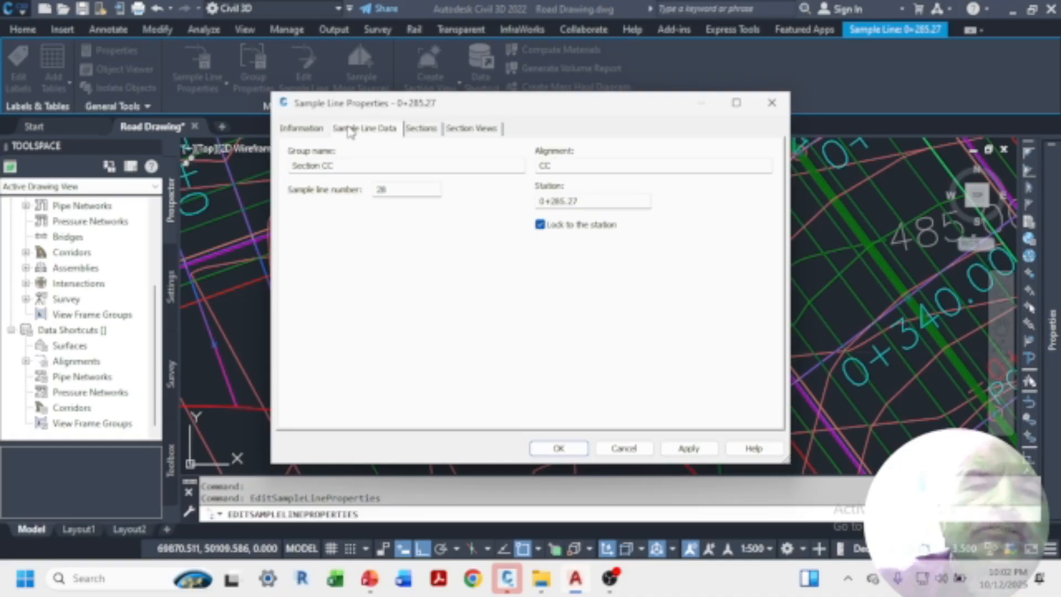
left_click(420, 132)
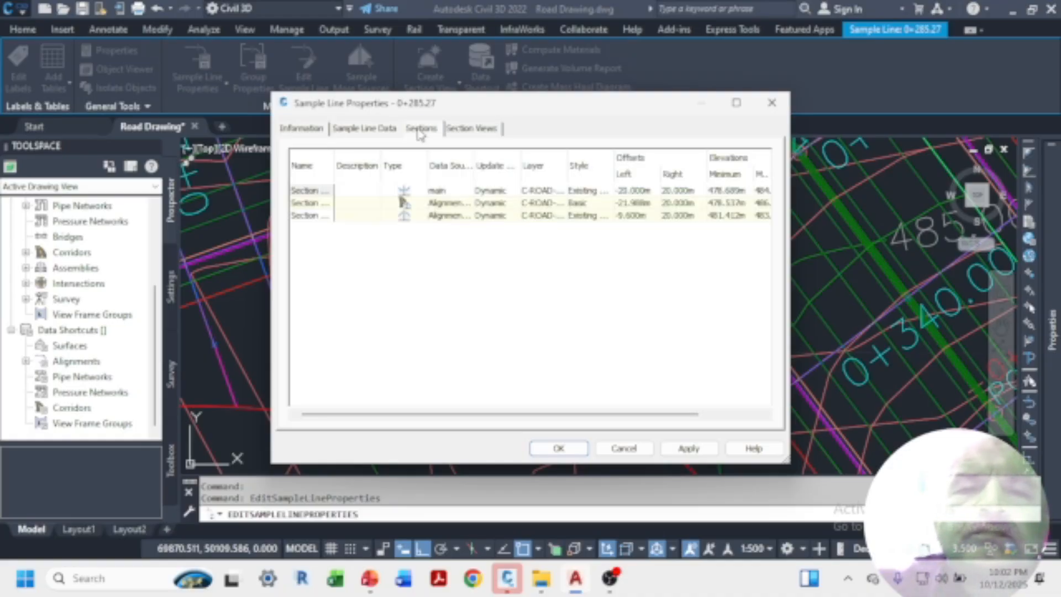
left_click(464, 132)
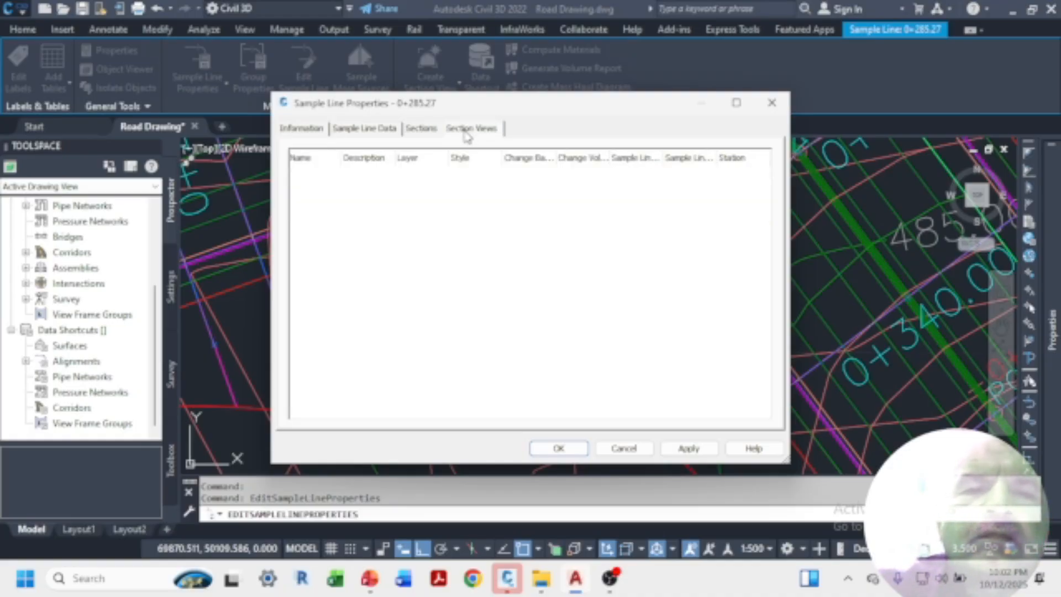
left_click(417, 129)
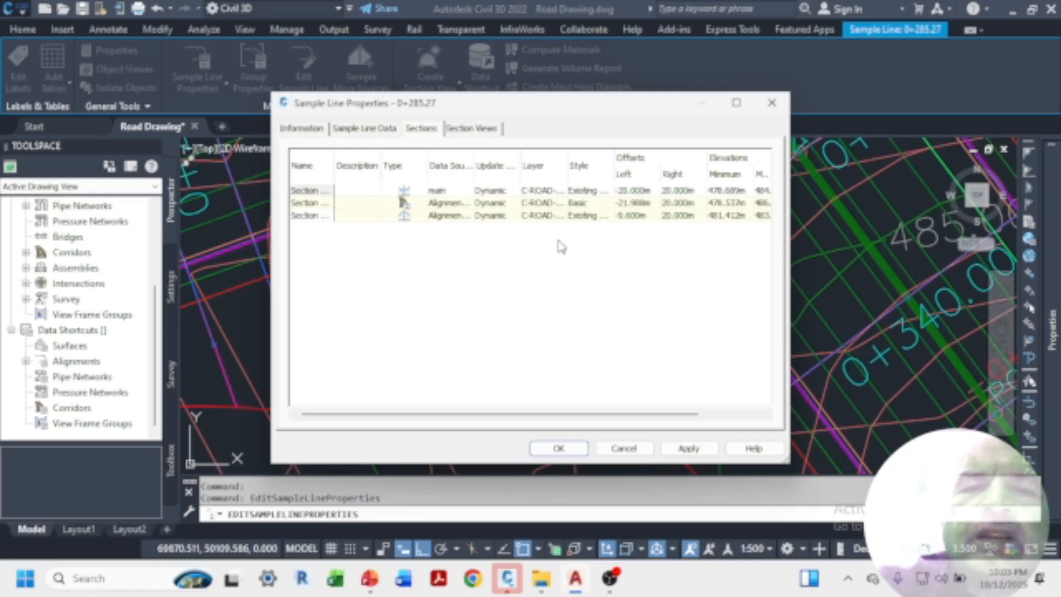
left_click(624, 448)
key("Escape")
scroll(489, 267, "down", 2)
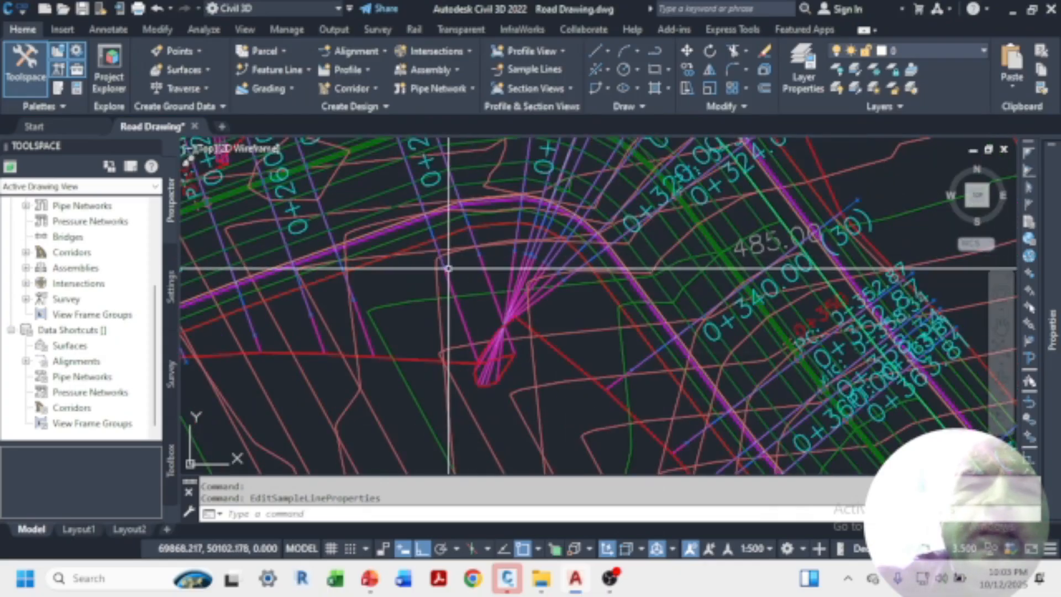
Step: Start creating multiple section views for the Section CC group and review the placement, offset range and elevation range settings
left_click(572, 87)
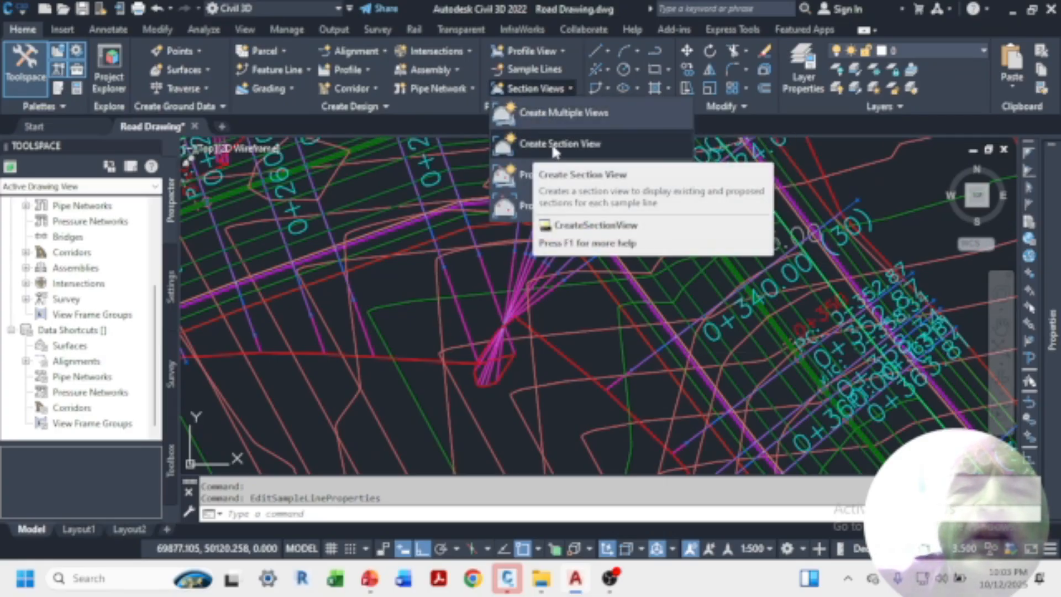
left_click(559, 115)
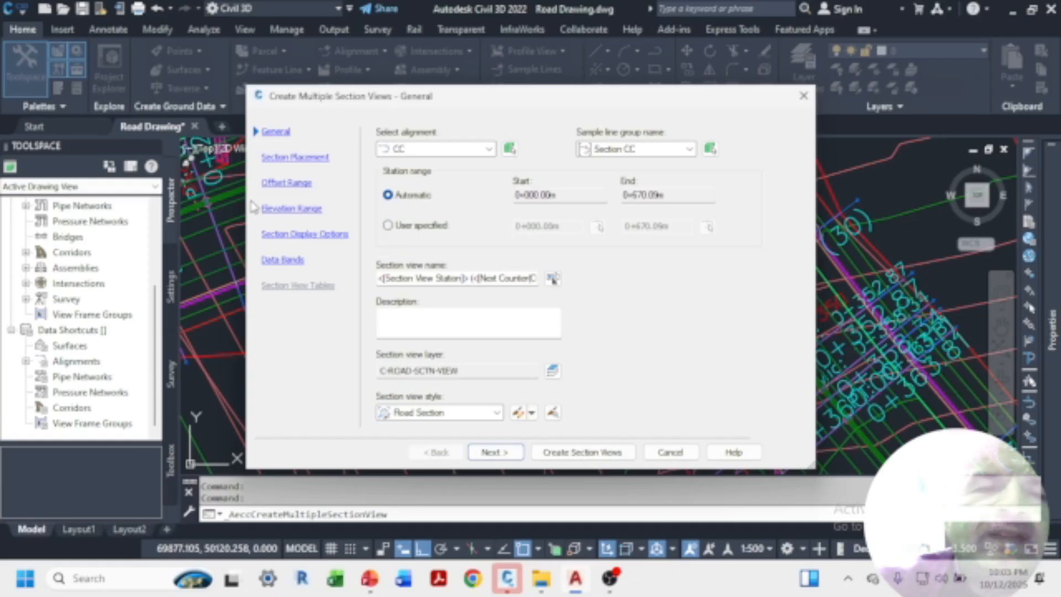
left_click(295, 158)
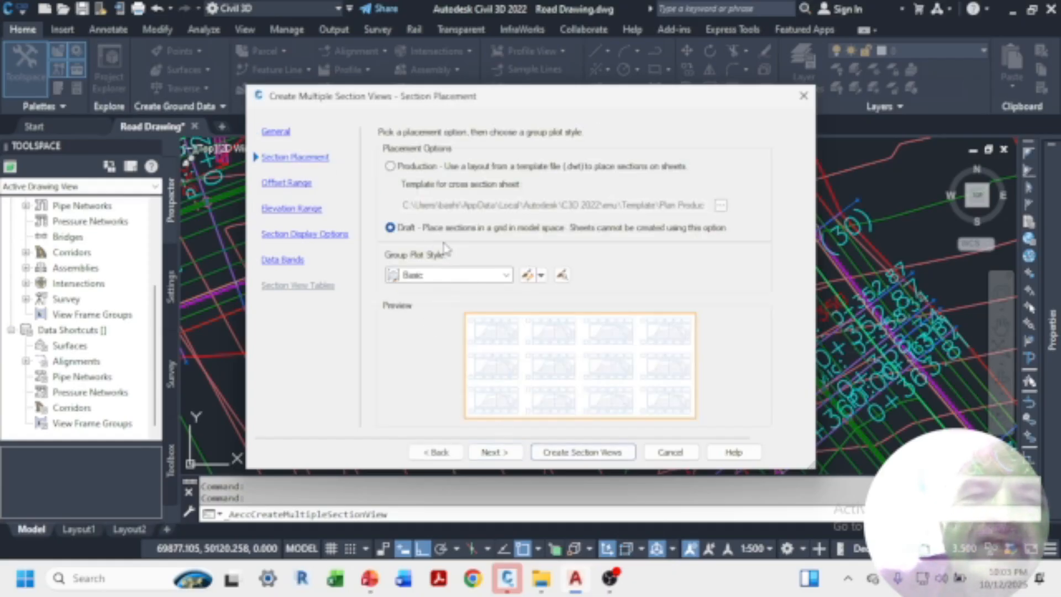
left_click(281, 134)
left_click(279, 158)
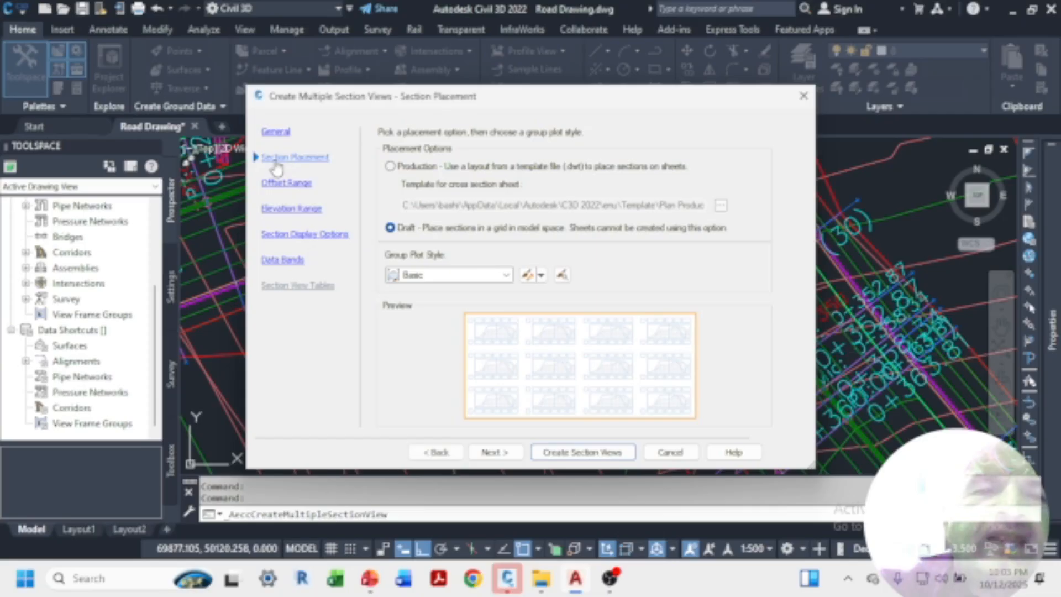
left_click(285, 183)
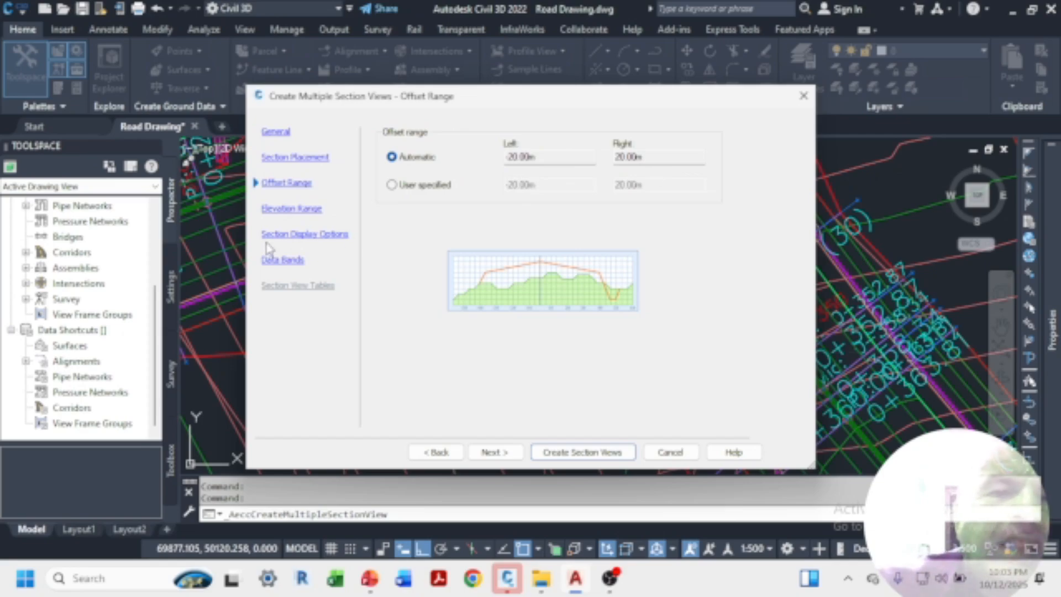
left_click(293, 211)
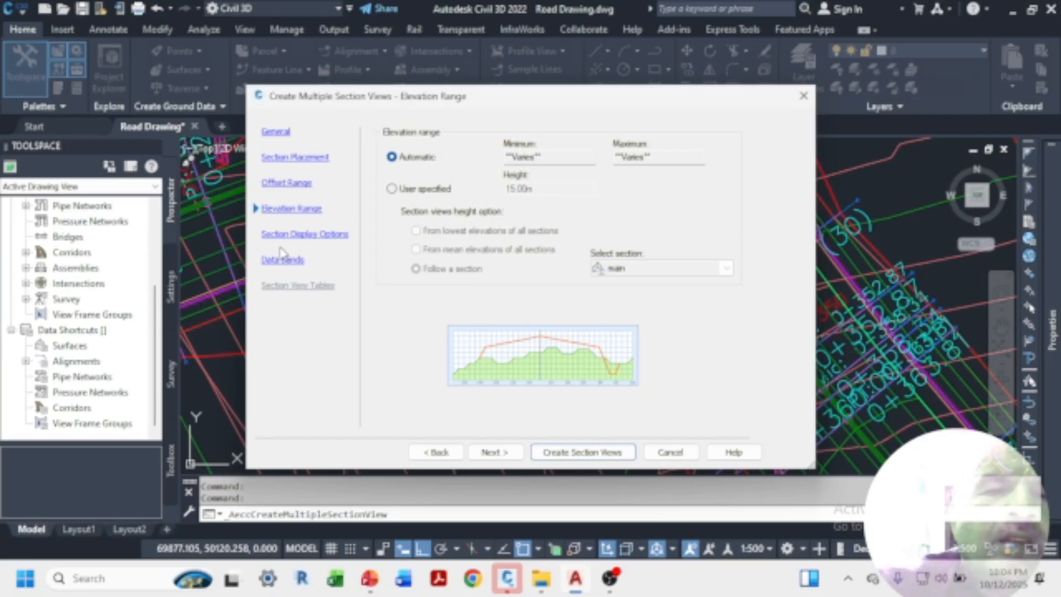
Step: In the section display options, assign the EG Section Labels label set to the main surface section
left_click(297, 236)
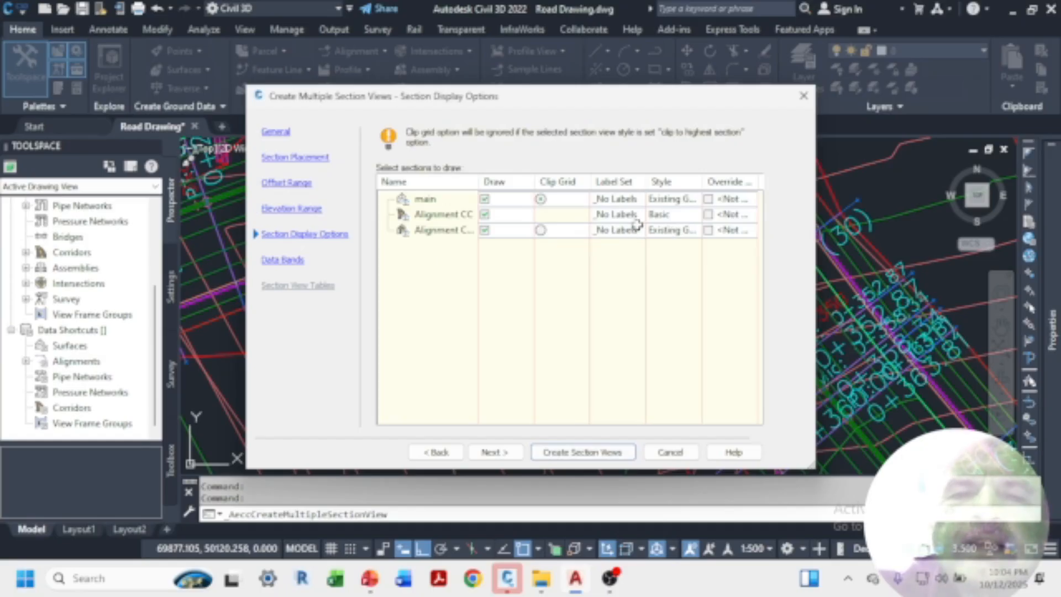
left_click(636, 198)
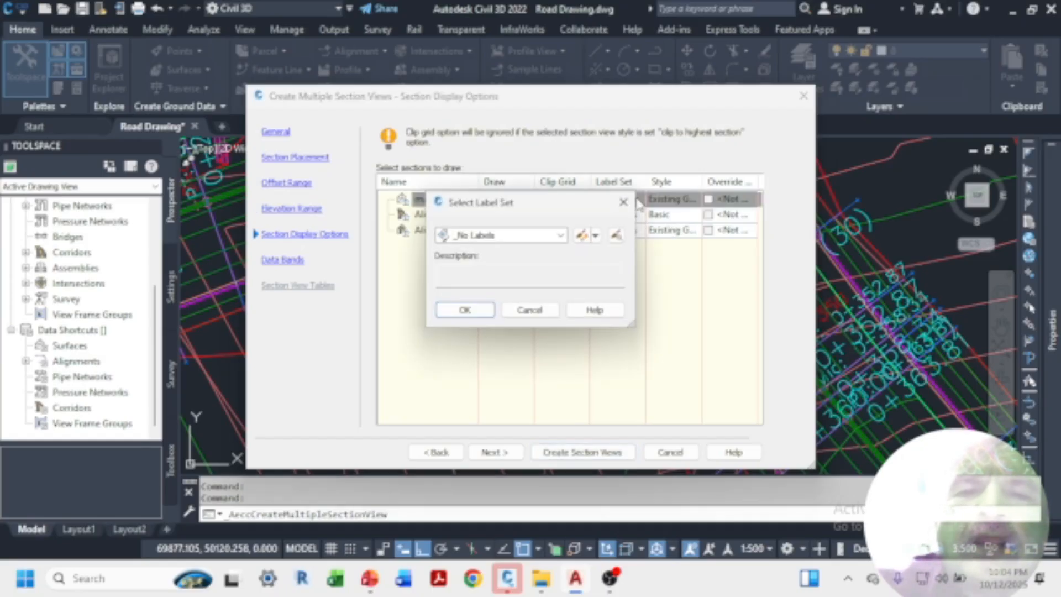
left_click(562, 236)
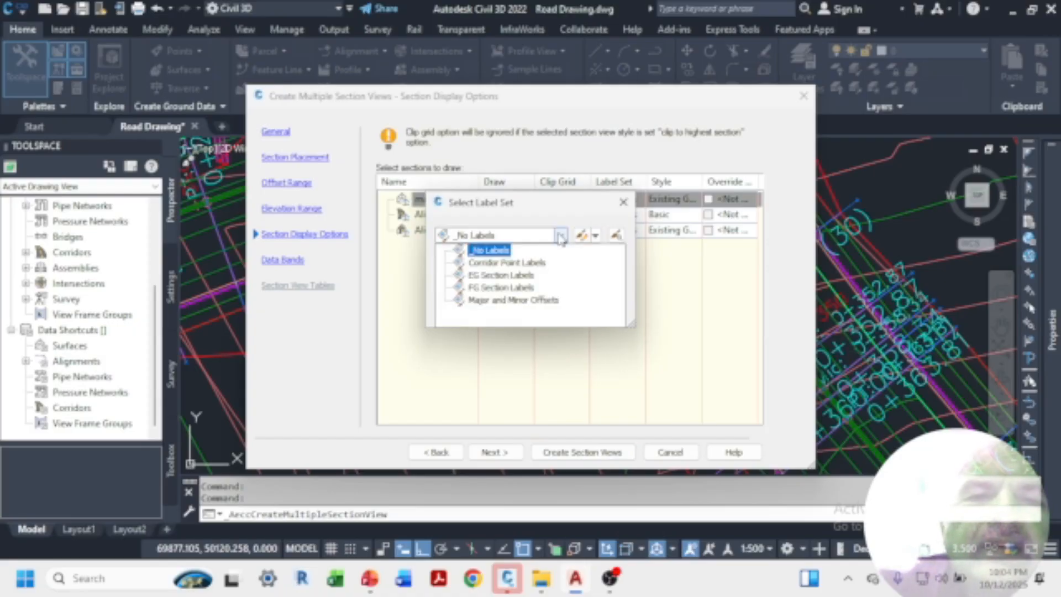
left_click(492, 277)
left_click(468, 309)
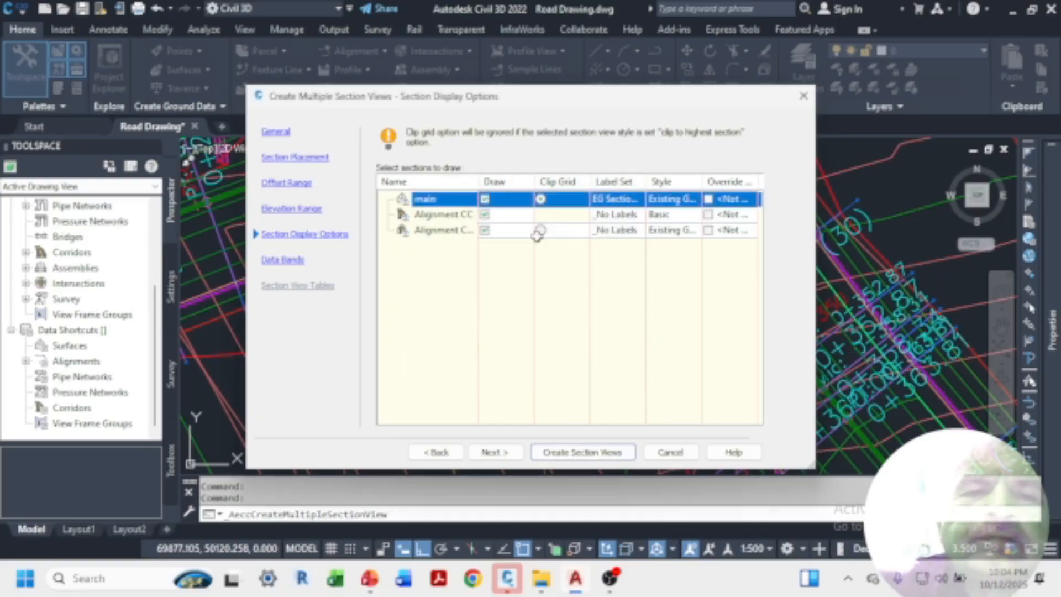
Step: Assign the EG Section Labels label set to the Alignment CC corridor section
left_click(639, 215)
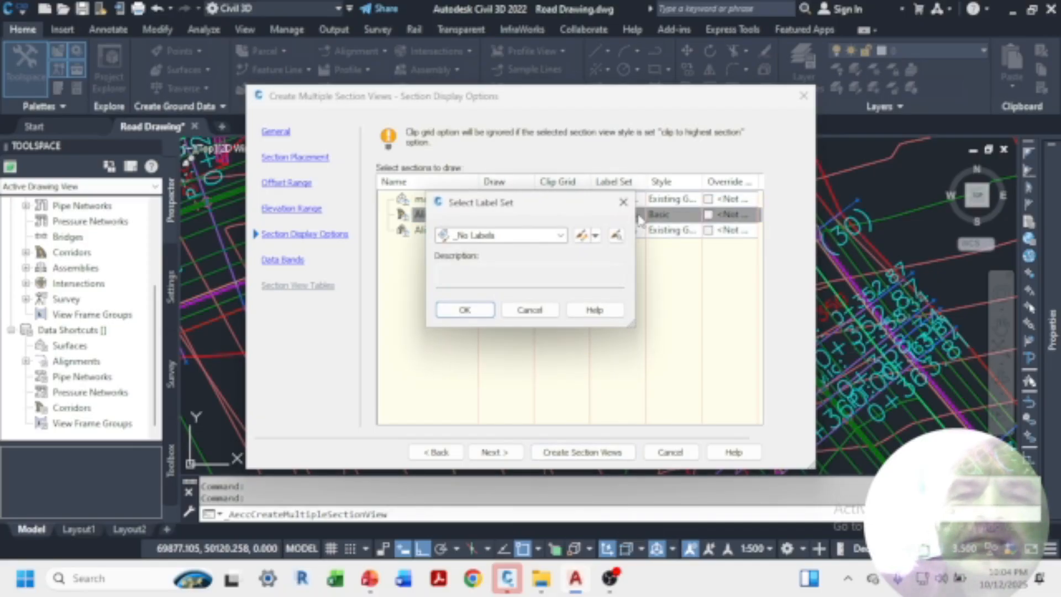
left_click(560, 235)
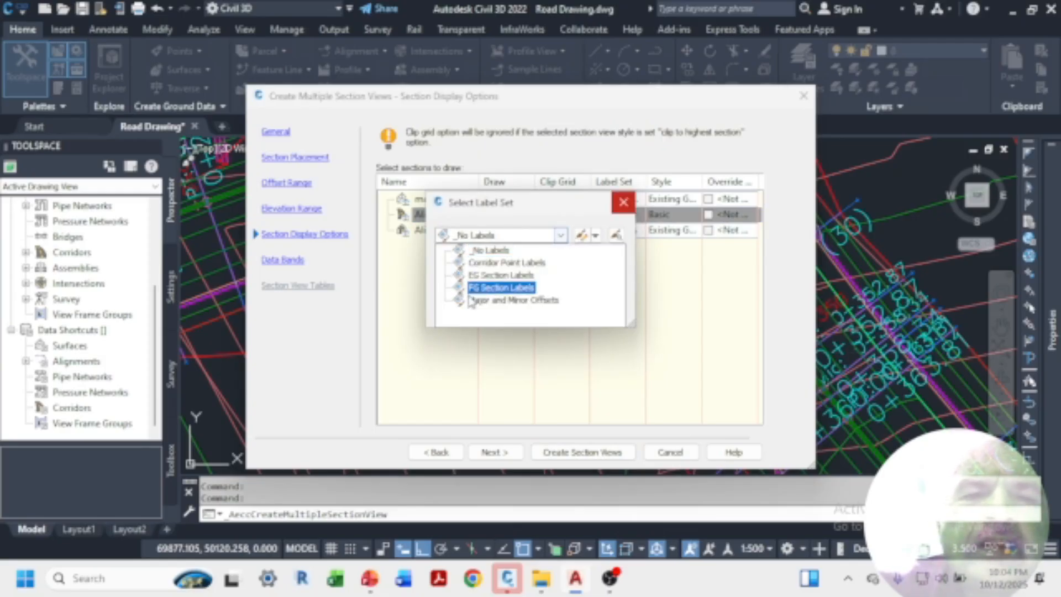
left_click(498, 275)
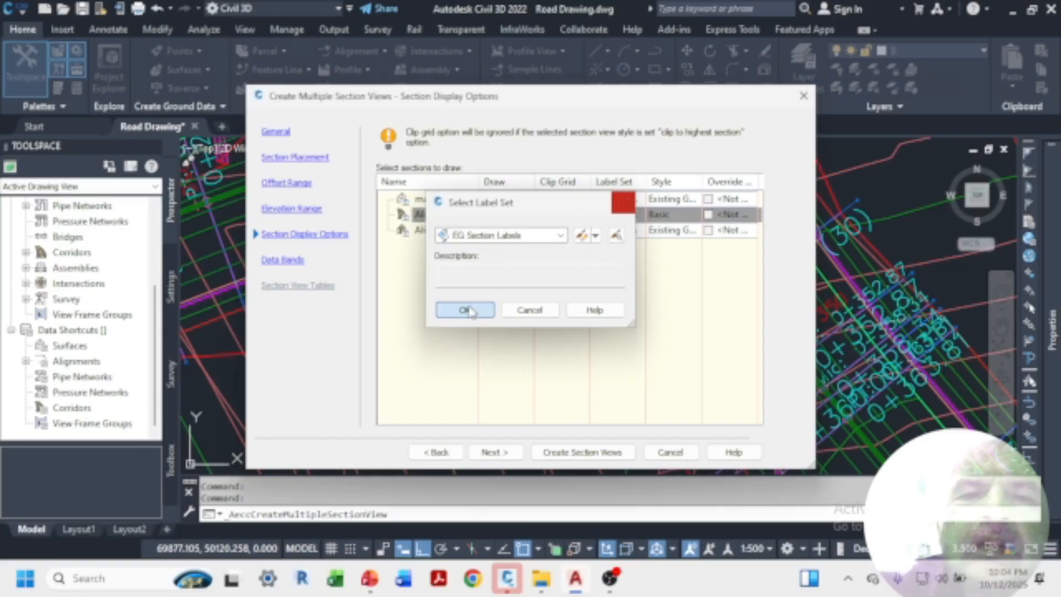
left_click(488, 308)
Step: Assign the FG Section Labels label set to the Alignment CC corridor surface section, the last one listed
left_click(640, 232)
left_click(640, 230)
left_click(541, 236)
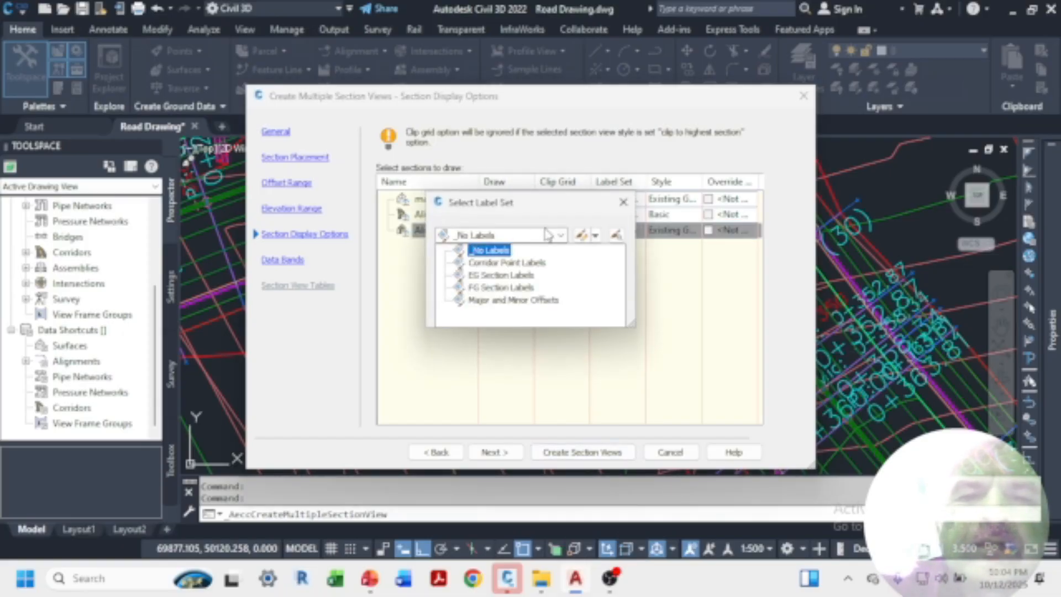
left_click(478, 287)
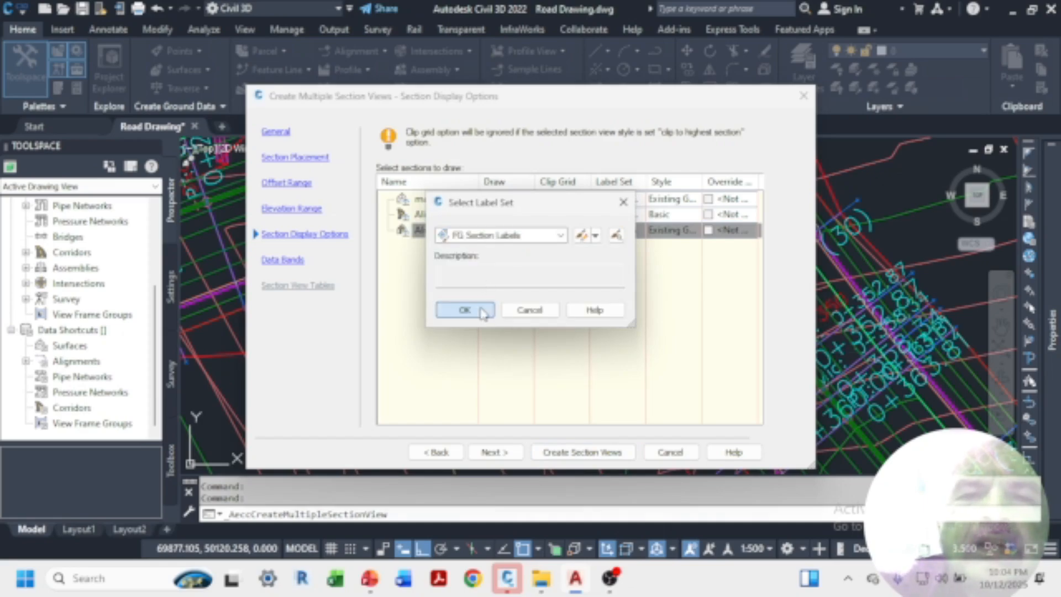
left_click(475, 308)
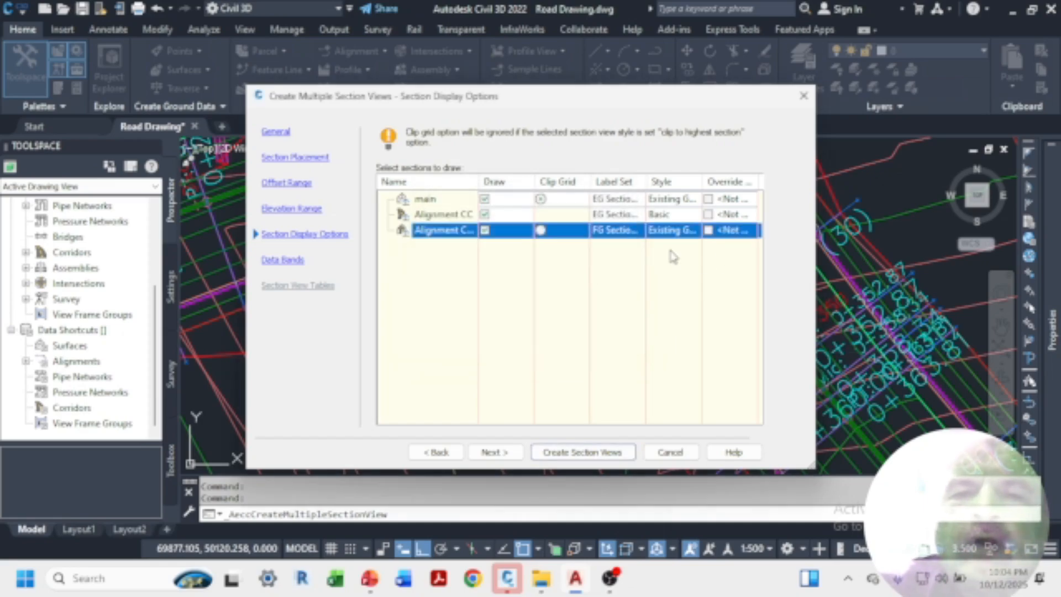
Step: Review the section styles of main and Alignment CC, keeping Existing Ground and Basic
left_click(697, 200)
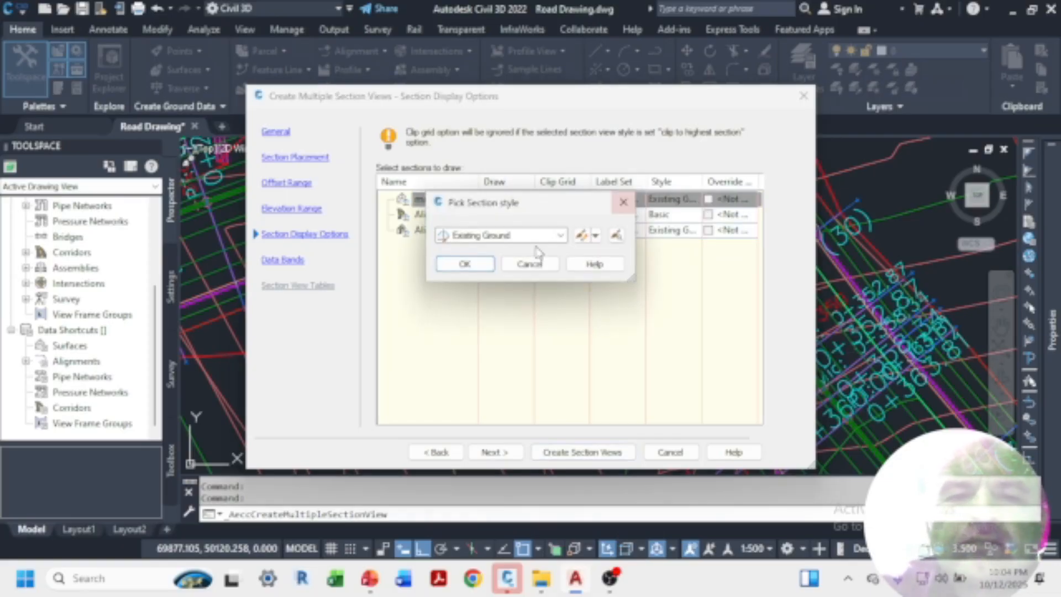
left_click(464, 263)
left_click(694, 214)
left_click(464, 263)
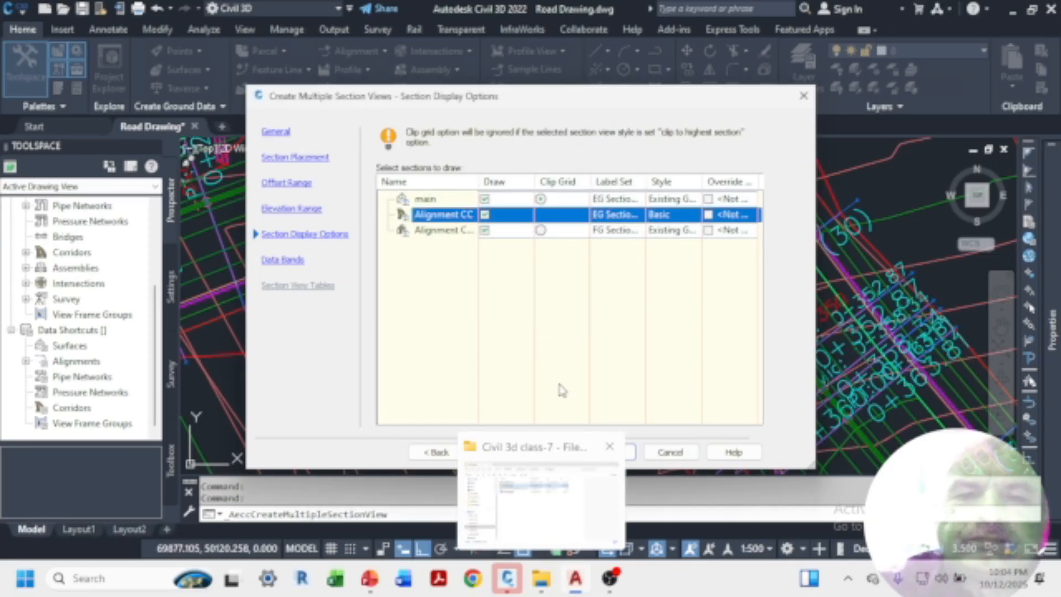
Step: Keep the Major Stations Offset and Elevations band set and create the section views in empty space southeast of the profile view
left_click(496, 453)
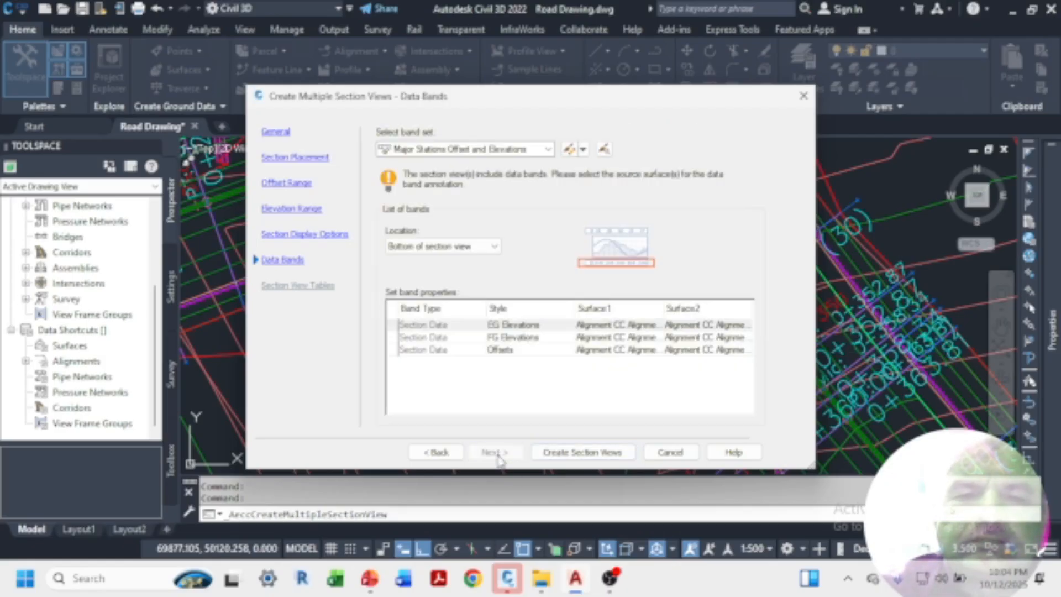
left_click(550, 451)
scroll(531, 332, "down", 5)
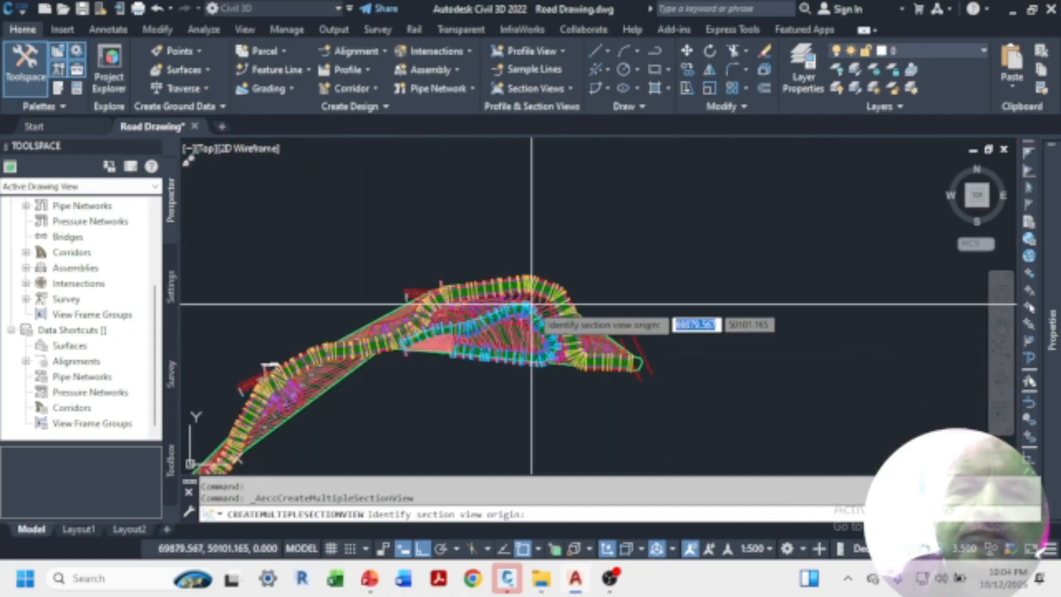
scroll(532, 304, "down", 3)
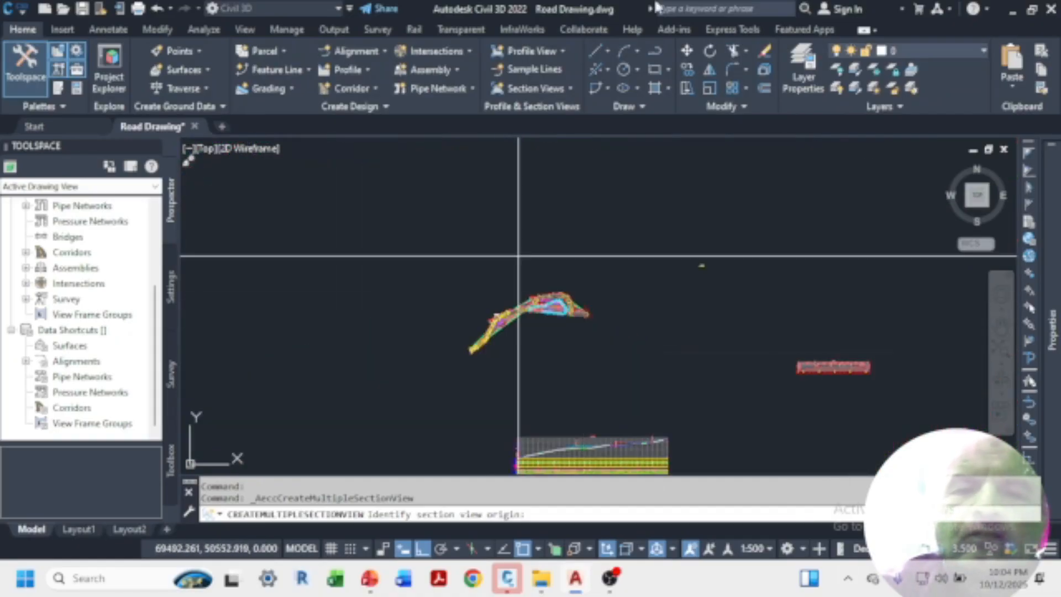
scroll(693, 215, "down", 2)
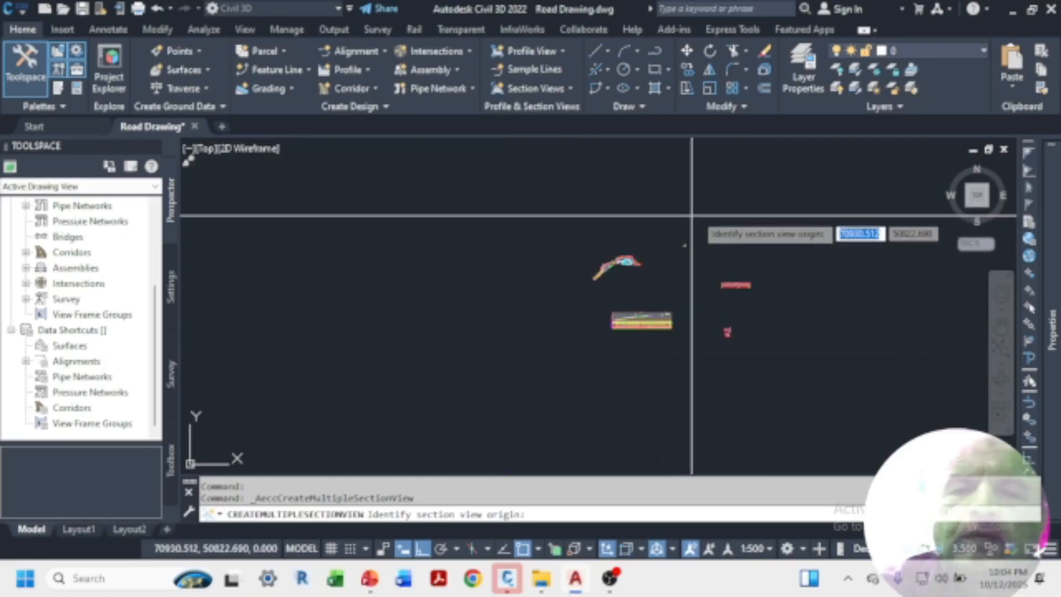
left_click(752, 367)
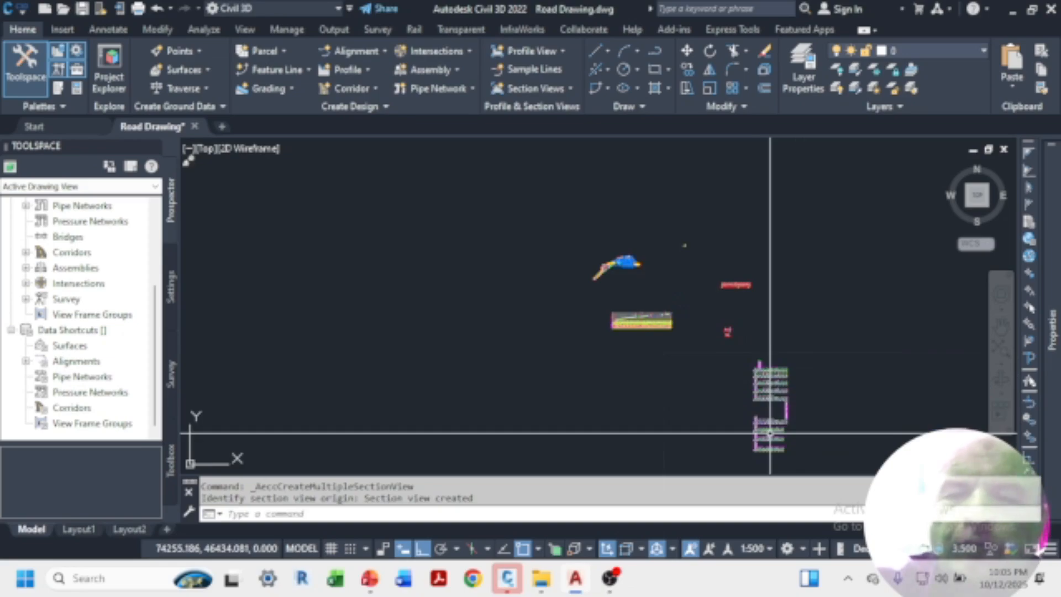
Step: Examine the created section views, checking the road cross-section shape, slope labels, and offset and elevation labels at several stations
scroll(785, 375, "up", 5)
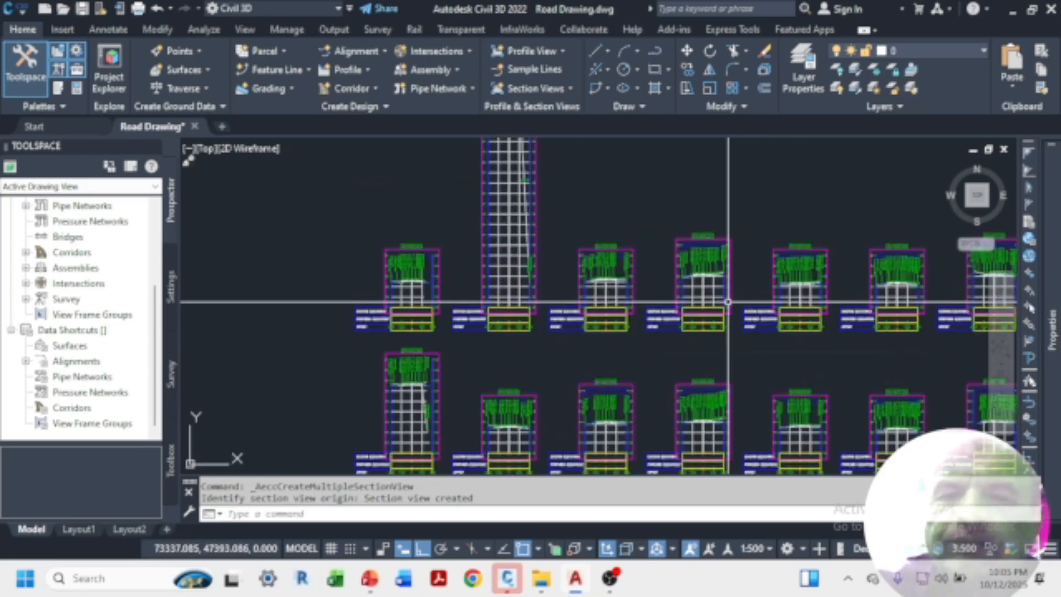
scroll(757, 303, "up", 4)
scroll(690, 265, "down", 2)
scroll(640, 220, "up", 5)
scroll(629, 243, "up", 5)
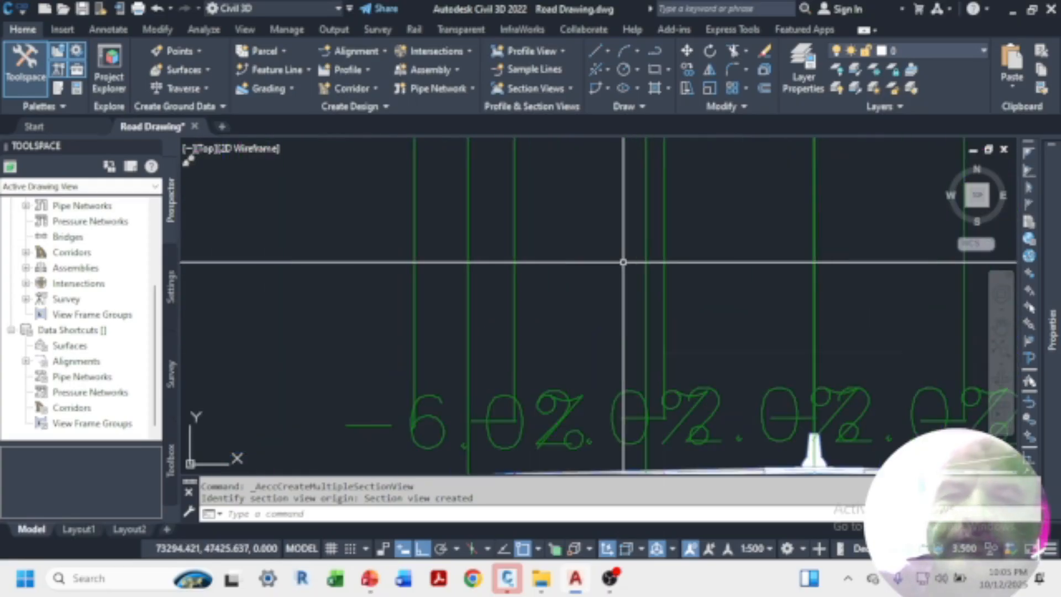
scroll(623, 262, "down", 5)
scroll(628, 283, "up", 3)
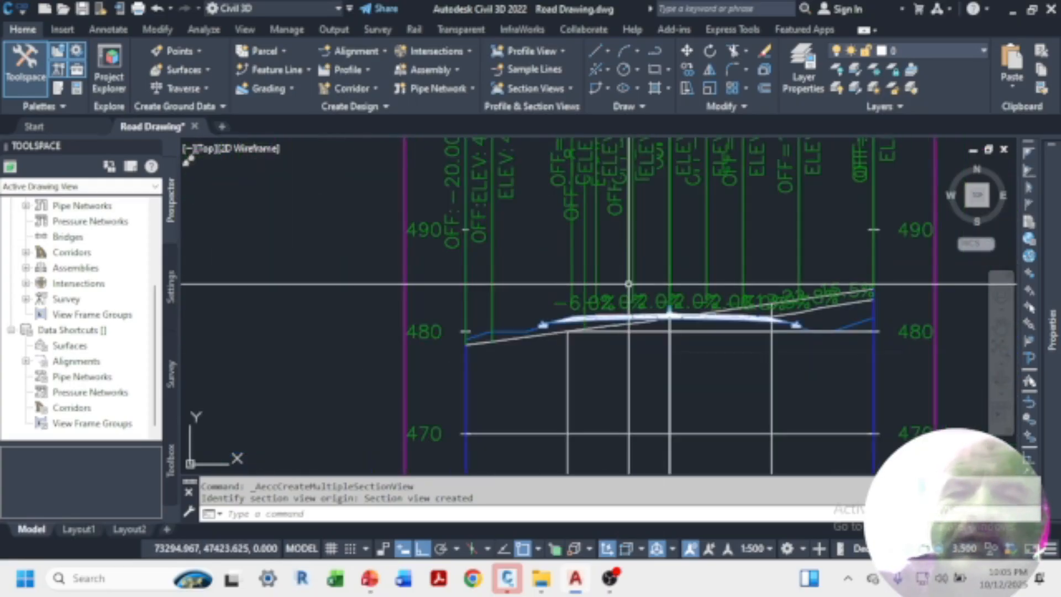
scroll(628, 283, "down", 6)
scroll(617, 259, "down", 2)
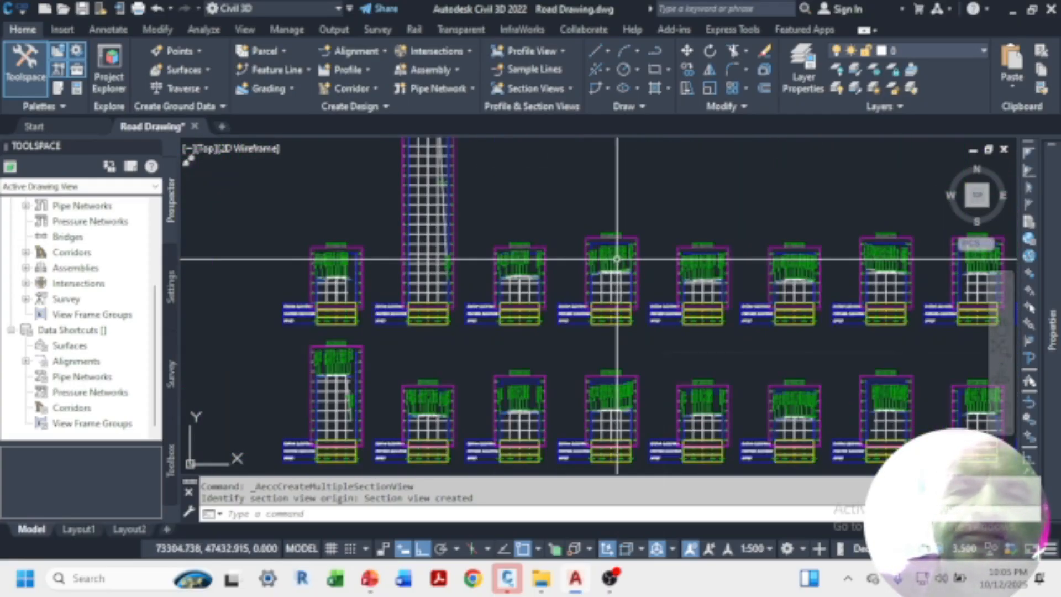
scroll(564, 270, "up", 6)
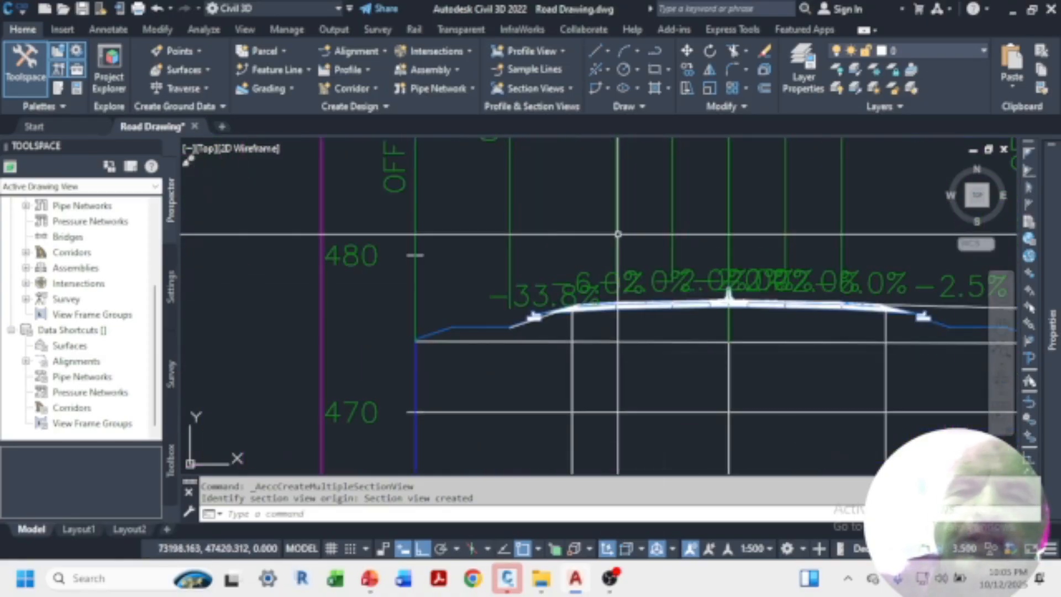
scroll(536, 351, "up", 5)
scroll(560, 309, "down", 3)
scroll(561, 308, "down", 3)
scroll(561, 298, "up", 2)
scroll(560, 276, "down", 5)
scroll(560, 267, "up", 5)
scroll(572, 213, "down", 2)
scroll(572, 213, "down", 3)
scroll(663, 193, "up", 5)
scroll(652, 232, "down", 4)
scroll(611, 234, "down", 4)
scroll(545, 237, "up", 2)
scroll(537, 223, "down", 2)
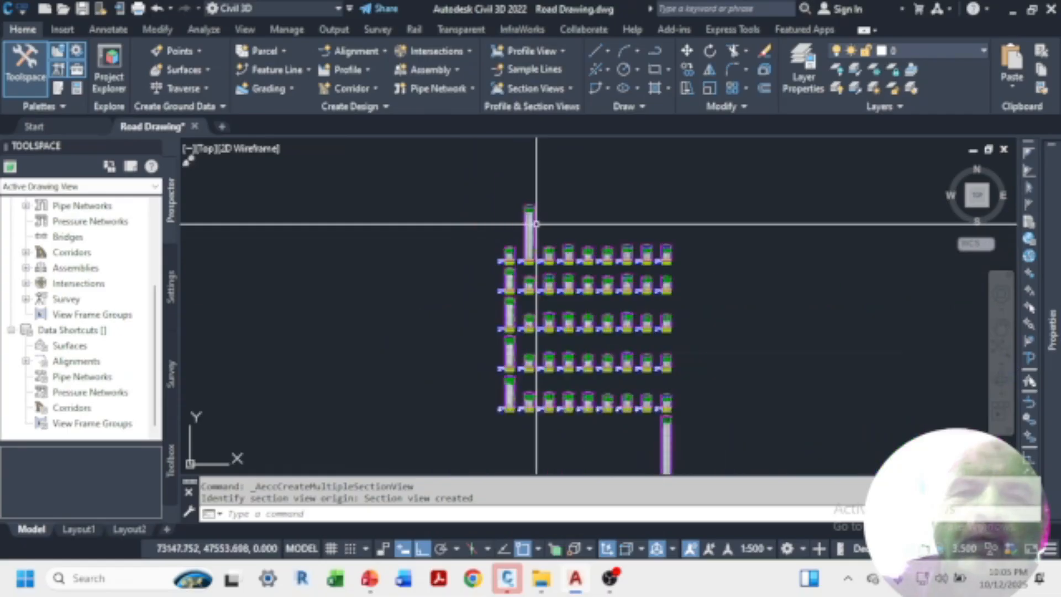
Step: Examine the existing elevation, proposed elevation and offset data bands beneath the section views
scroll(519, 283, "up", 6)
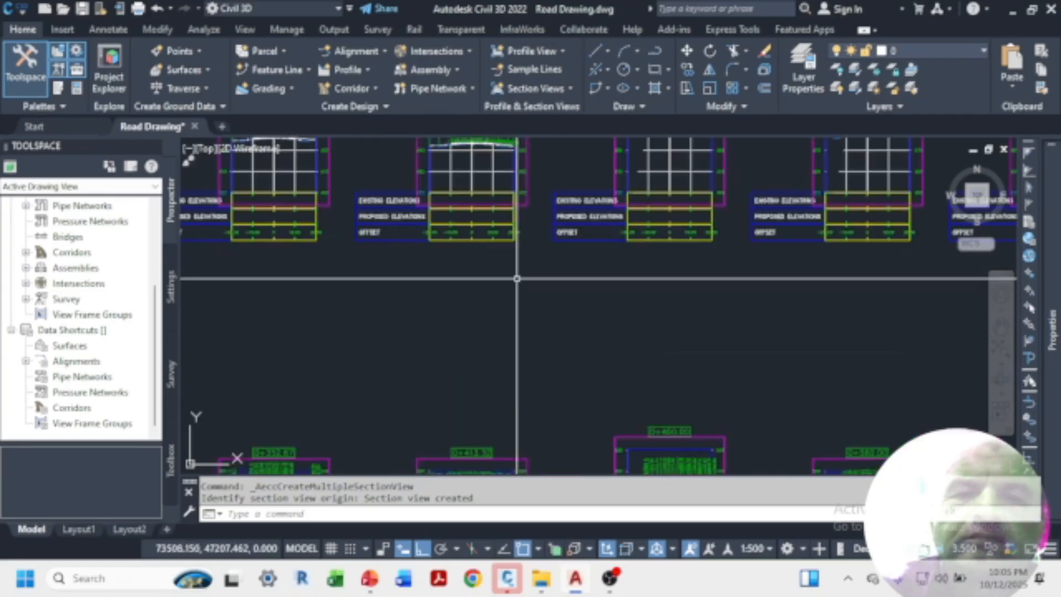
scroll(516, 278, "down", 4)
scroll(486, 287, "up", 7)
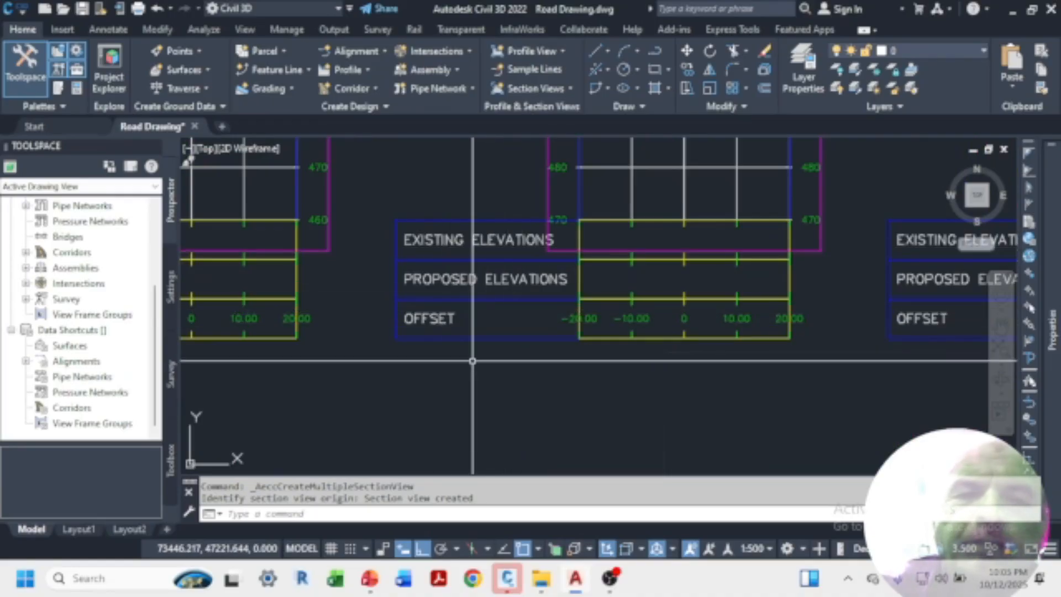
scroll(679, 339, "up", 4)
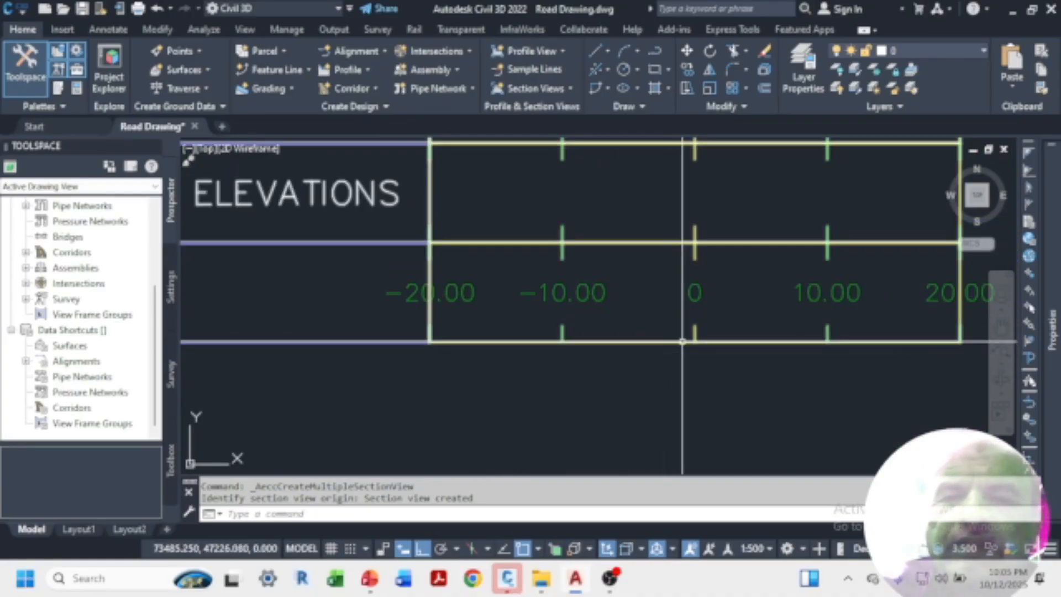
scroll(552, 338, "down", 2)
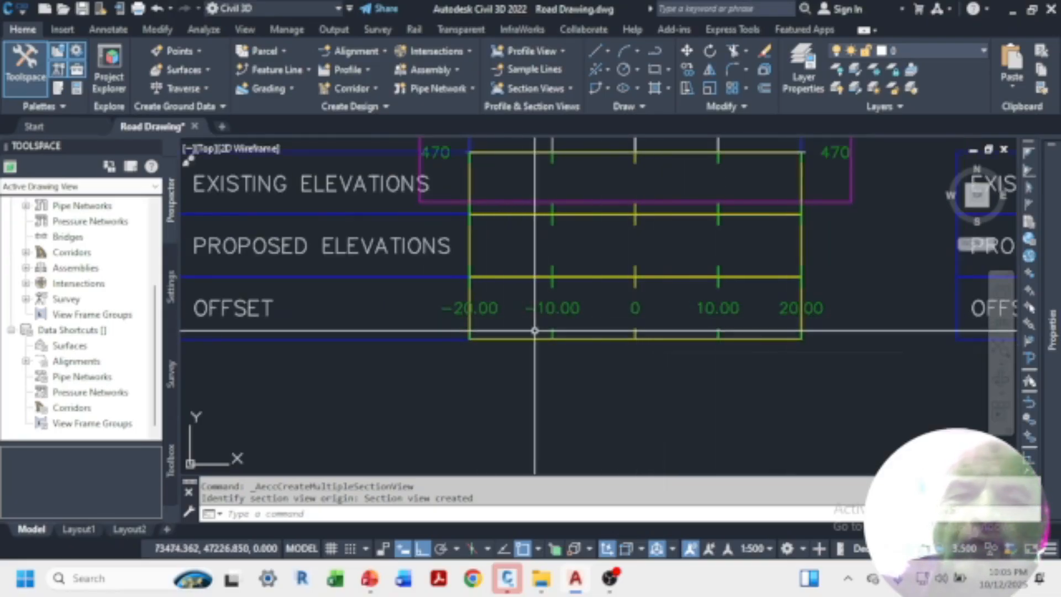
scroll(816, 332, "down", 3)
scroll(679, 277, "up", 4)
scroll(661, 306, "down", 2)
scroll(665, 266, "up", 2)
scroll(657, 263, "down", 2)
scroll(649, 249, "down", 6)
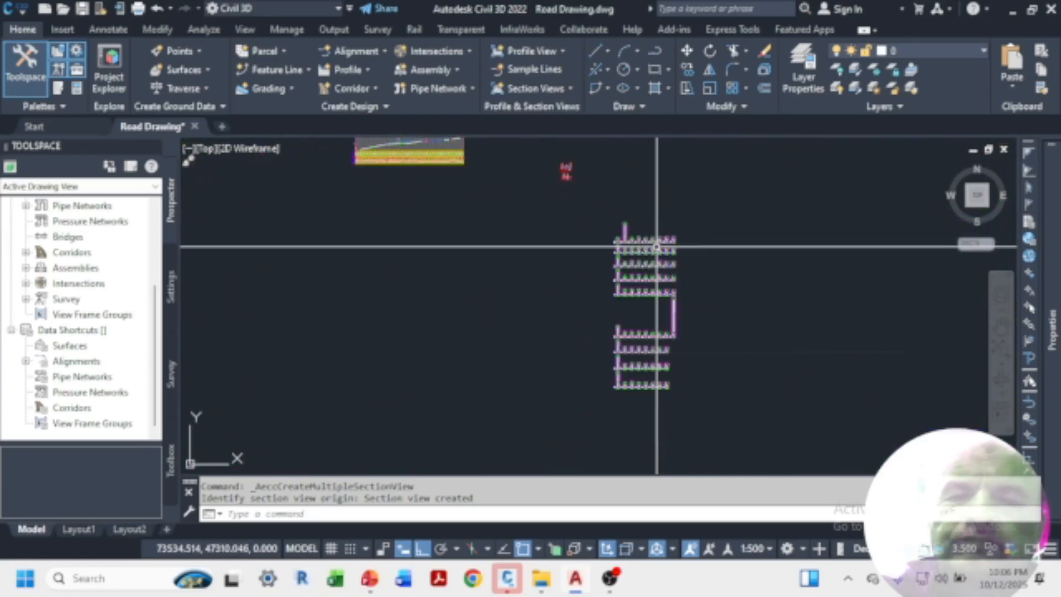
Step: Examine the overall layout of the section view rows and the sample lines crossing the corridor in plan
scroll(644, 320, "up", 5)
scroll(648, 326, "down", 1)
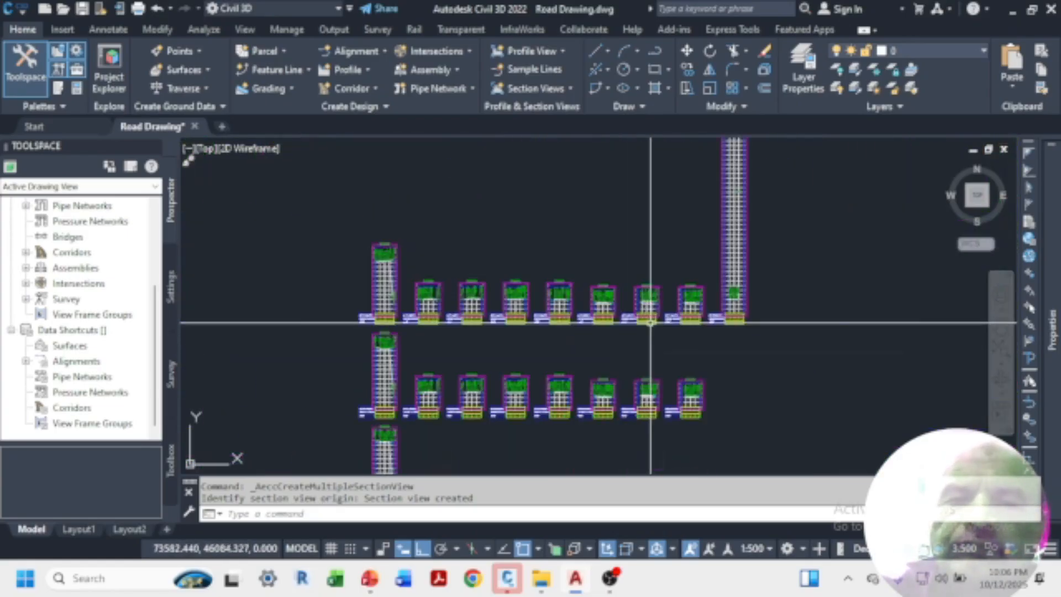
scroll(648, 326, "down", 5)
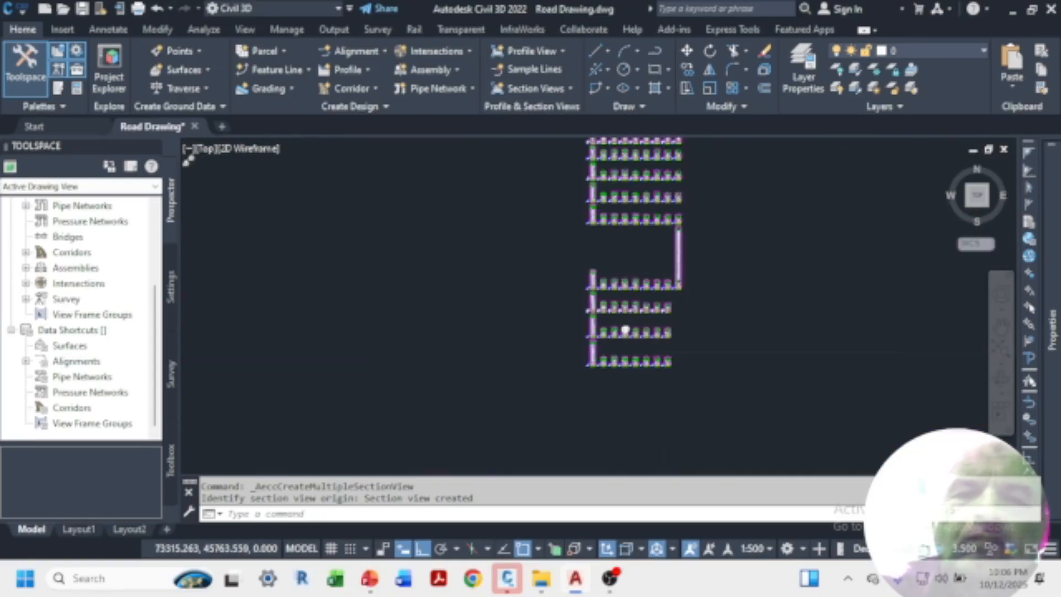
scroll(625, 330, "down", 2)
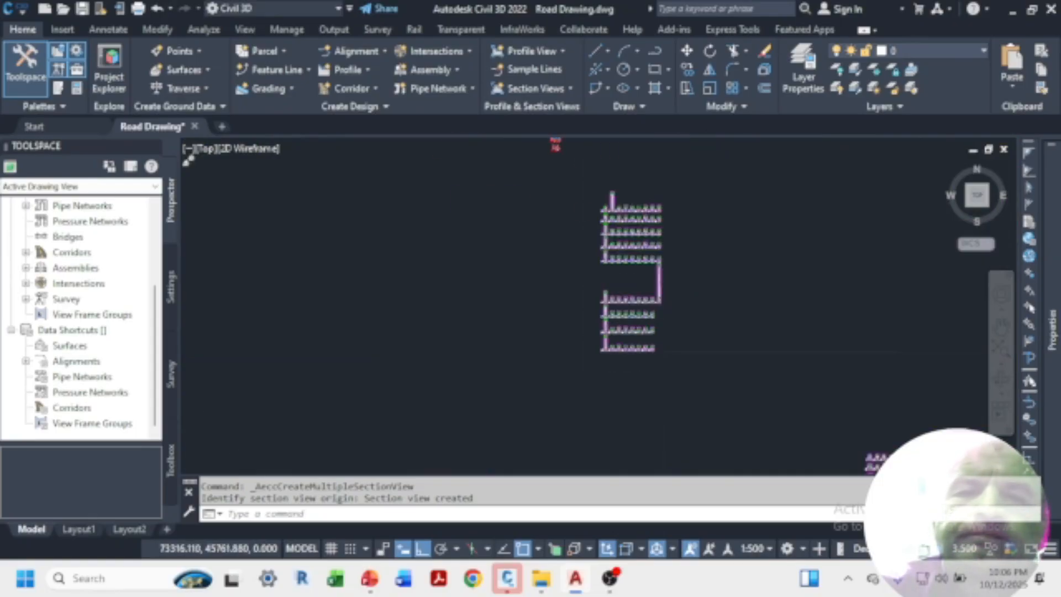
scroll(672, 308, "down", 2)
scroll(672, 308, "down", 3)
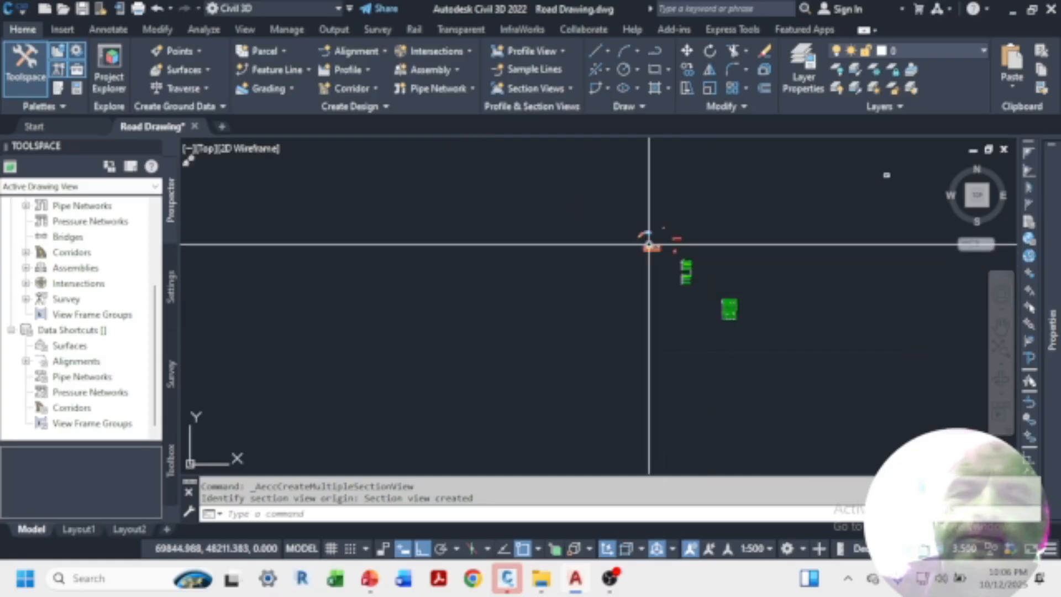
scroll(648, 243, "up", 7)
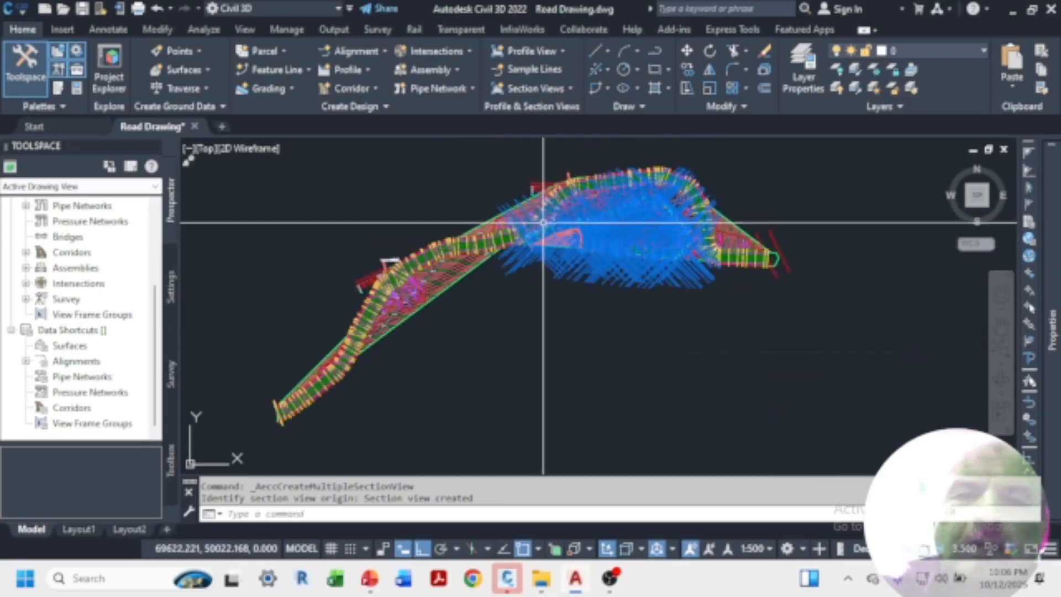
scroll(539, 246, "up", 4)
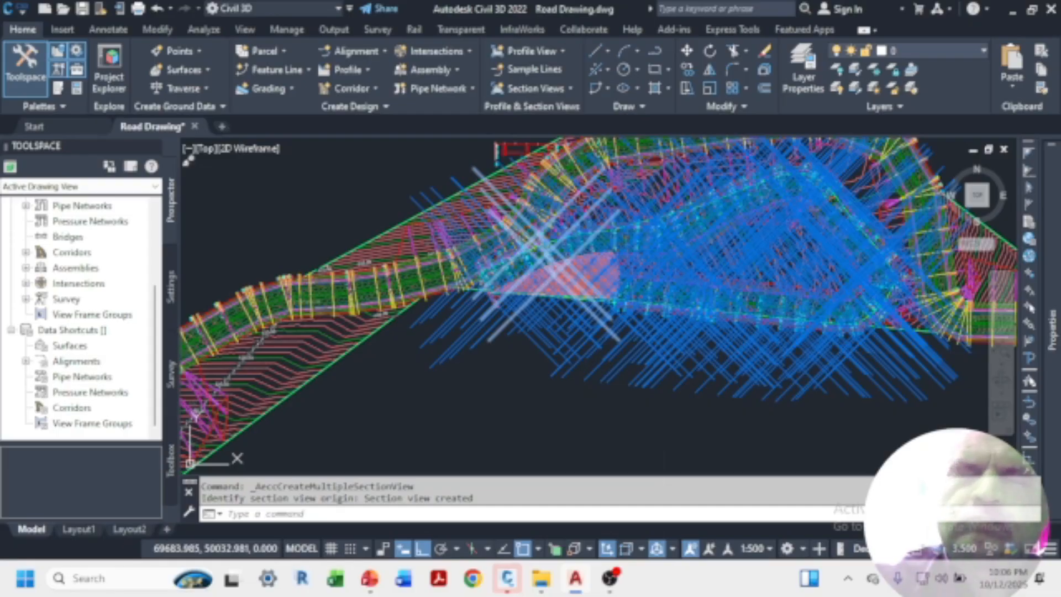
mouse_move(507, 578)
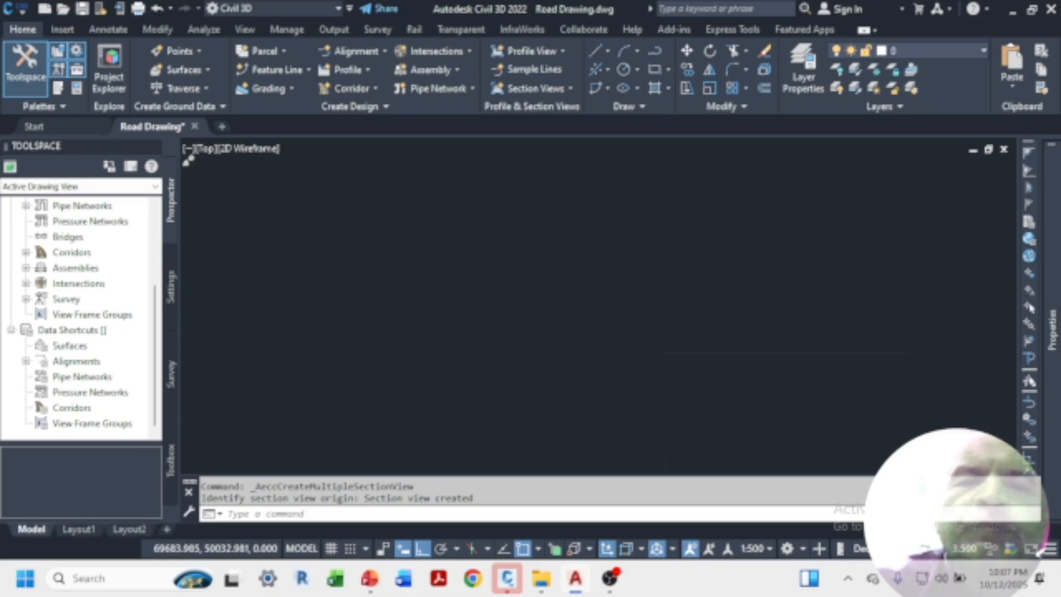
Step: Regenerate the drawing and examine the sample lines and their station labels along the inner corridor loop in plan
type("RE")
key("Return")
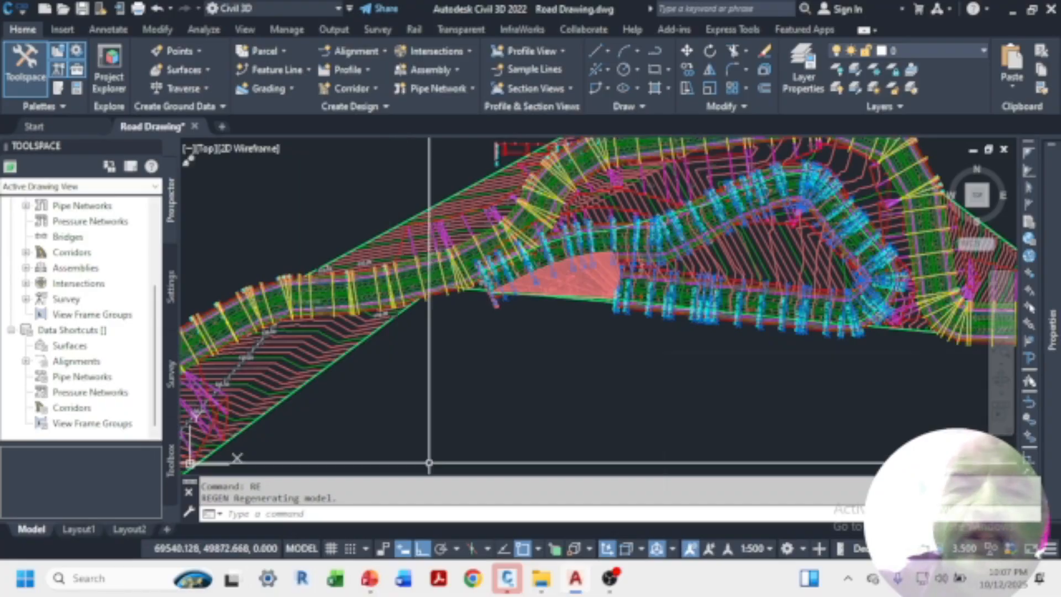
scroll(504, 232, "up", 5)
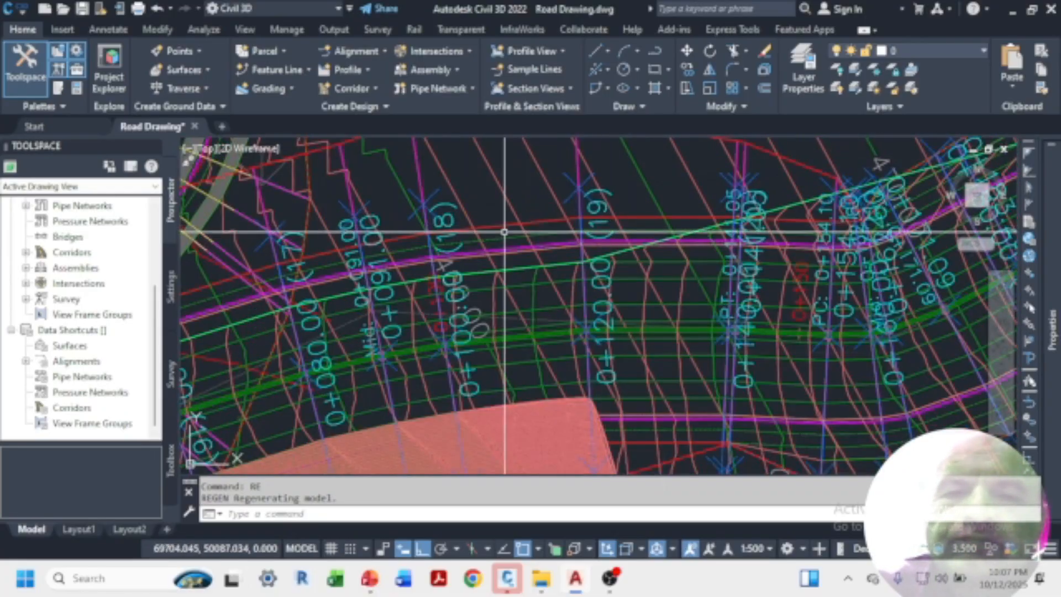
scroll(493, 235, "down", 5)
scroll(713, 213, "up", 5)
scroll(533, 224, "down", 4)
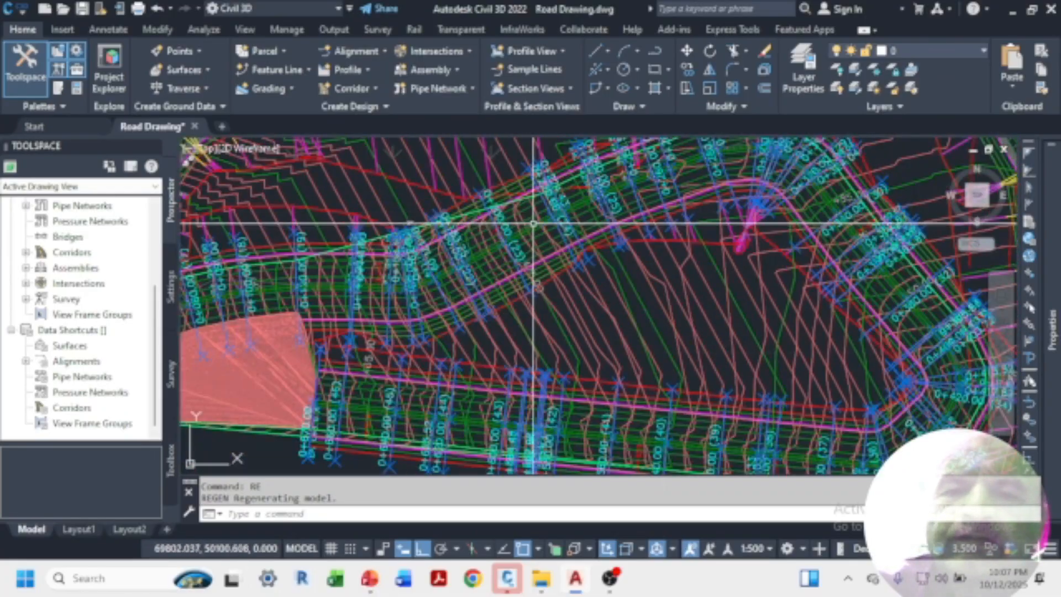
scroll(533, 224, "down", 5)
scroll(629, 221, "up", 4)
scroll(600, 221, "down", 1)
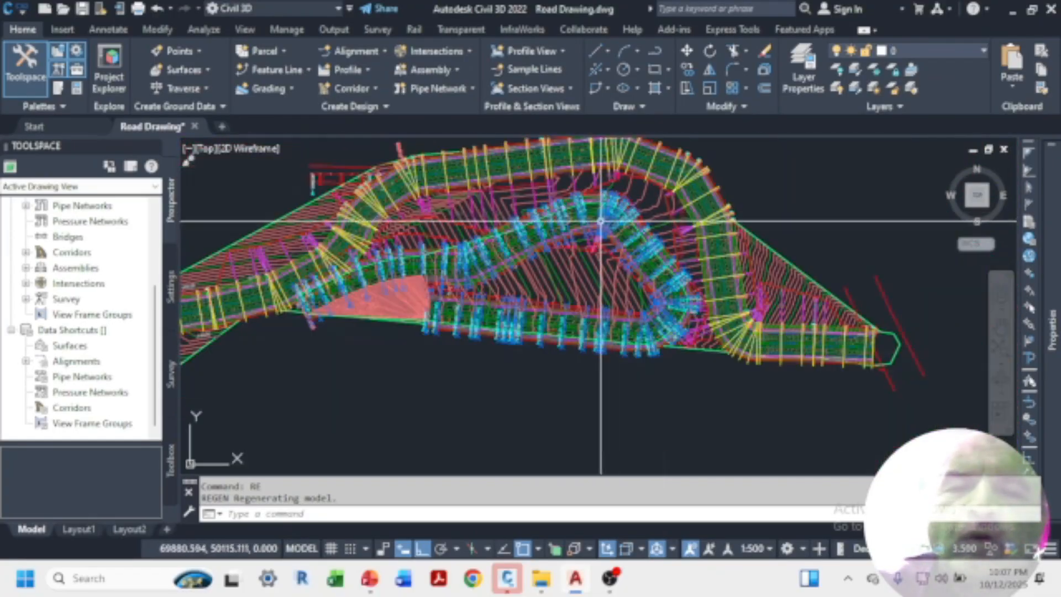
scroll(552, 213, "up", 5)
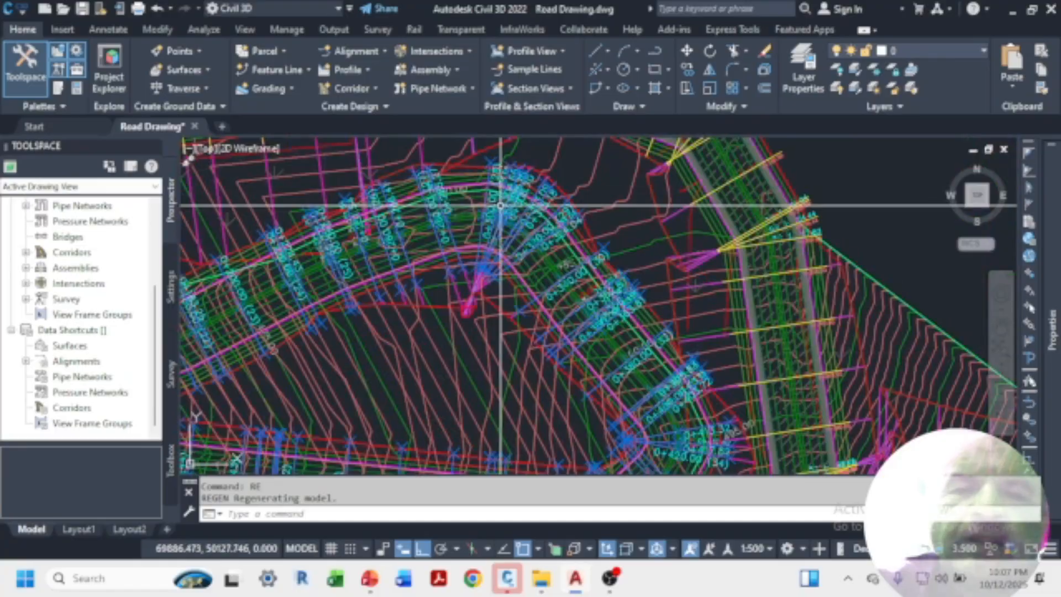
scroll(500, 206, "down", 5)
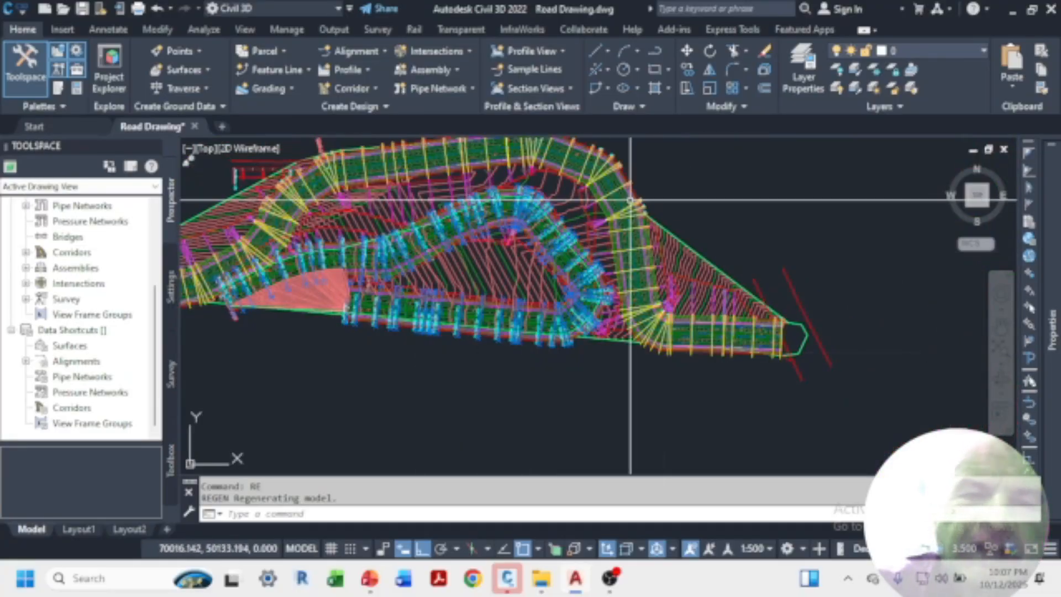
Step: Compare the placement of the two section view groups with the corridor plan and profile view across the whole drawing
scroll(641, 200, "down", 10)
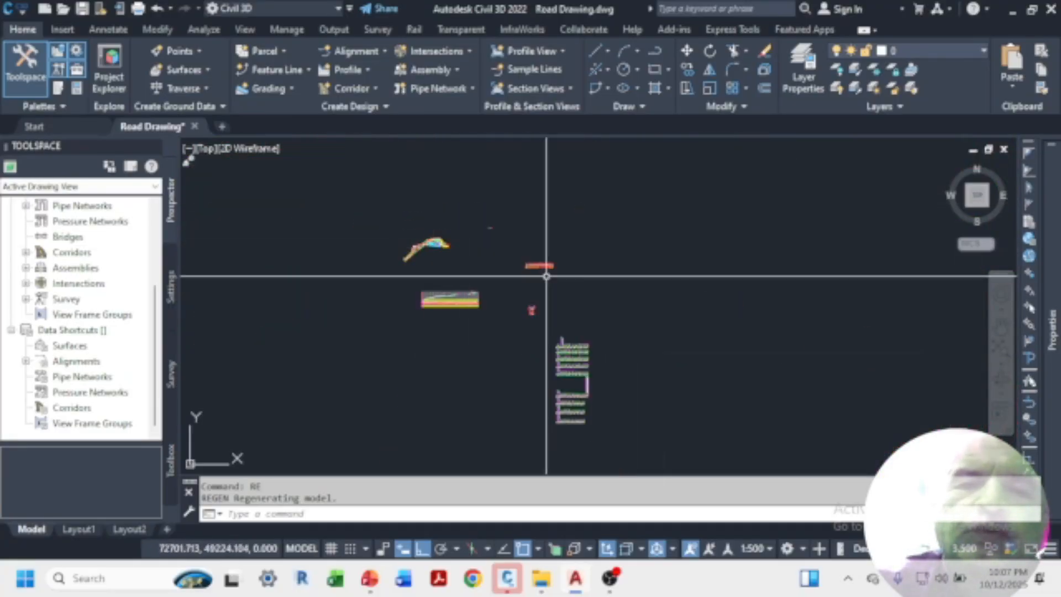
scroll(546, 271, "up", 8)
scroll(596, 265, "down", 6)
scroll(581, 289, "up", 2)
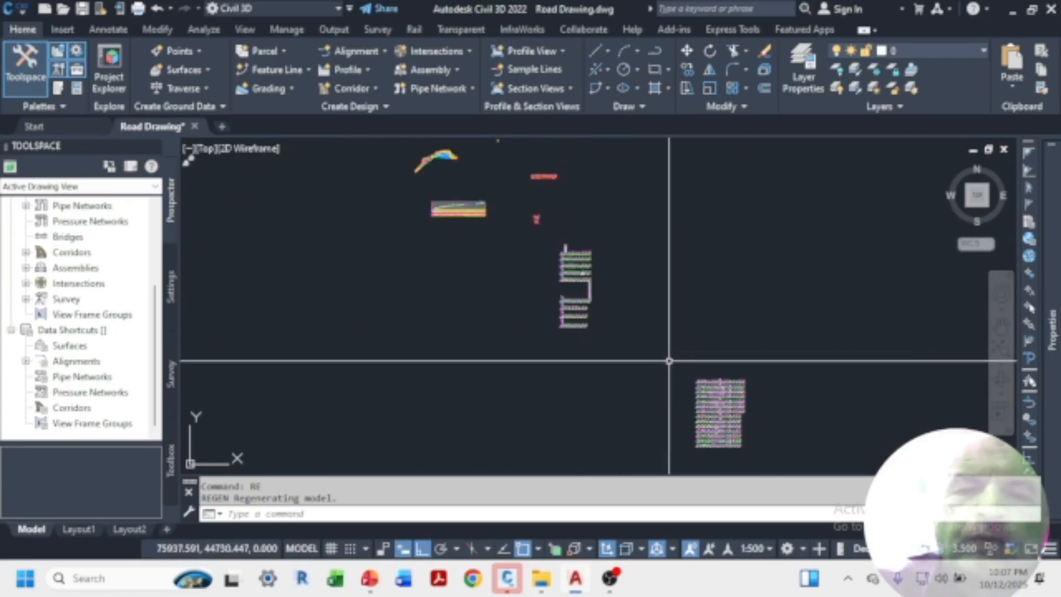
scroll(716, 411, "up", 8)
scroll(633, 344, "down", 10)
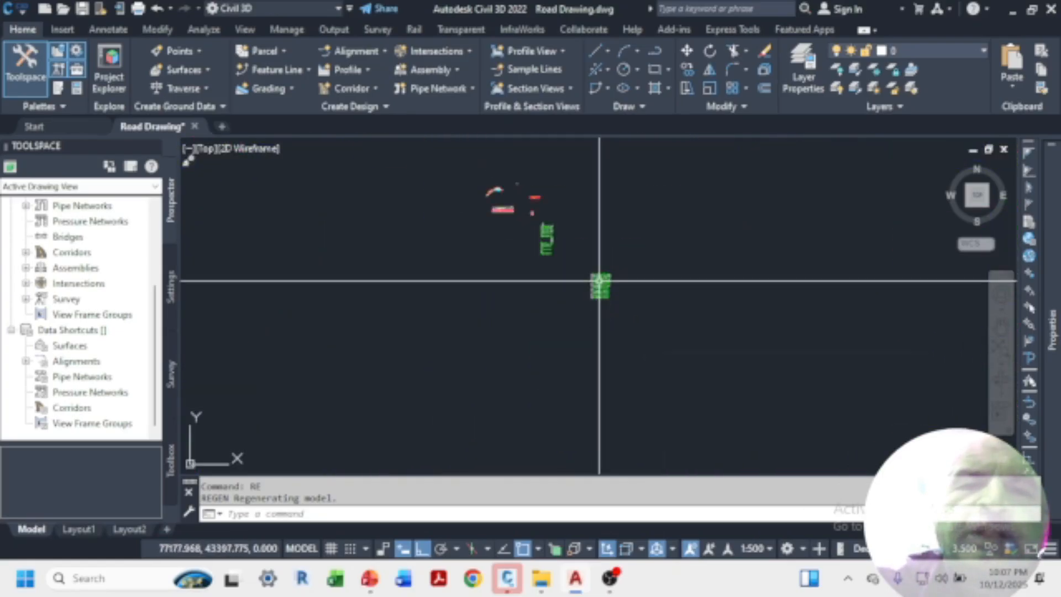
scroll(600, 280, "up", 4)
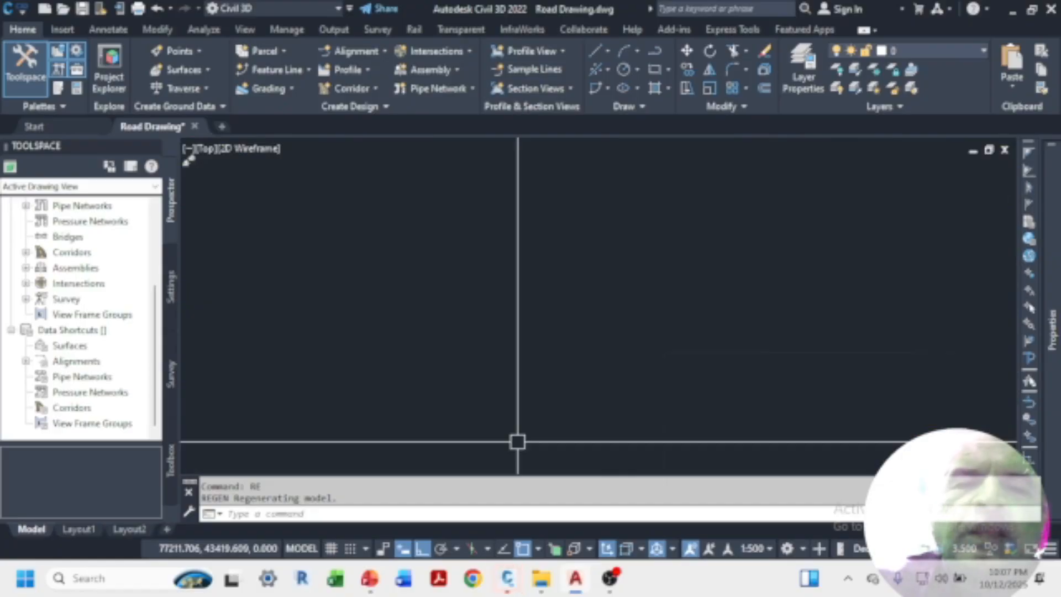
mouse_move(507, 577)
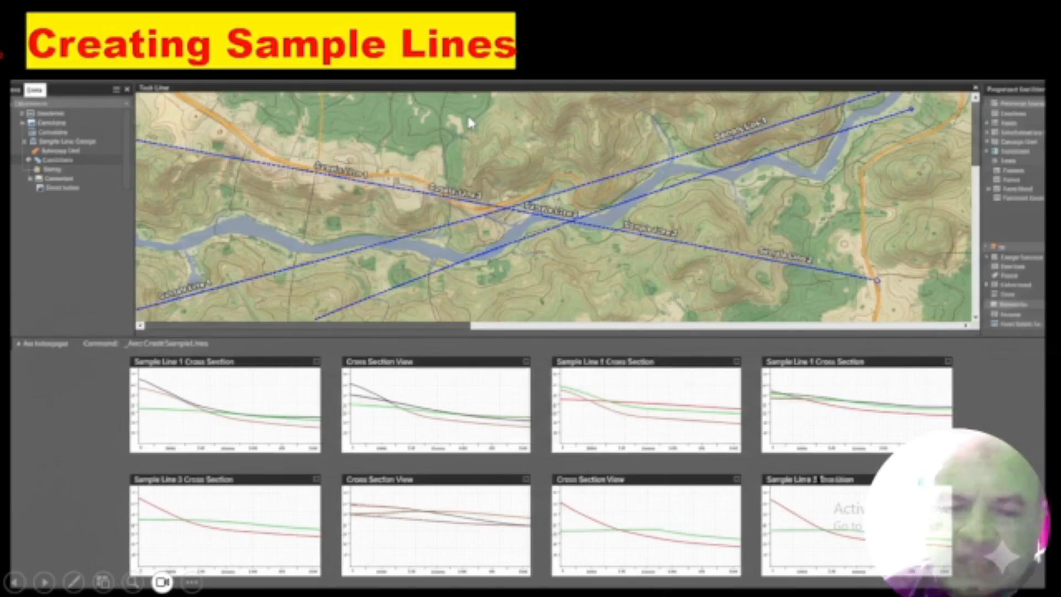
left_click(466, 119)
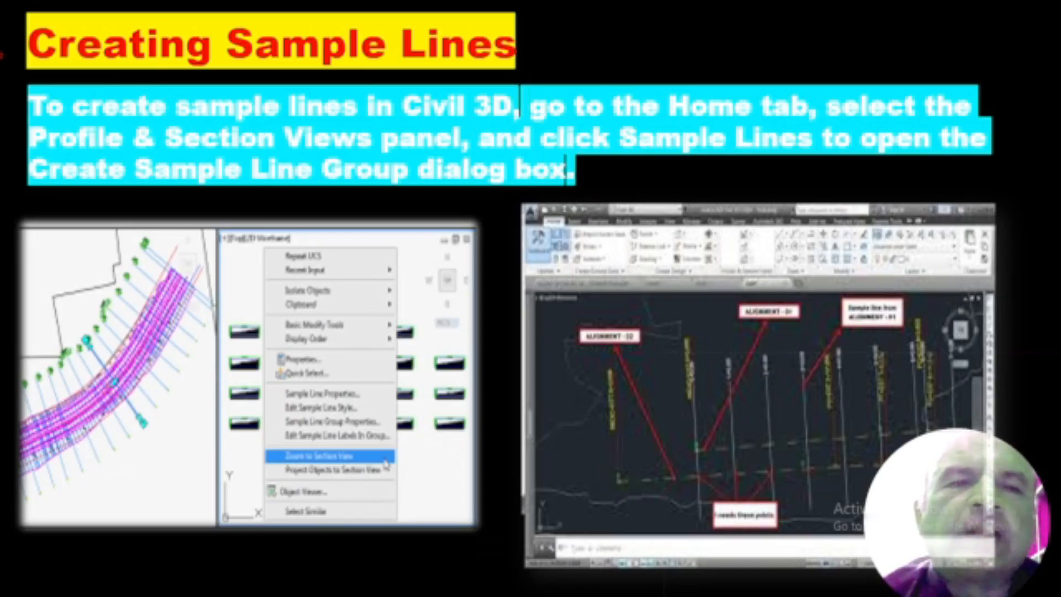
key("Right")
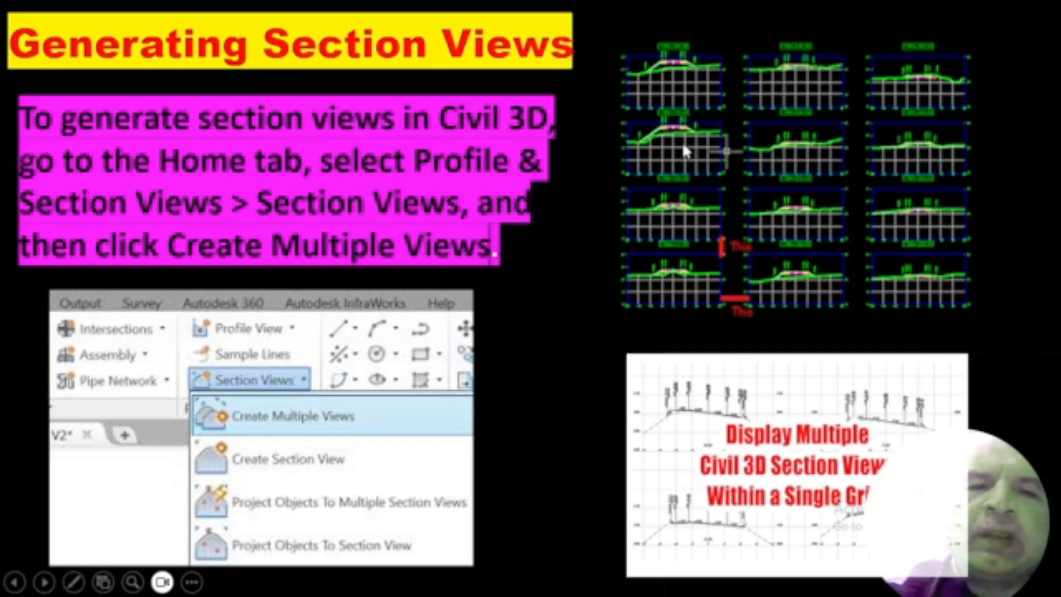
left_click(555, 407)
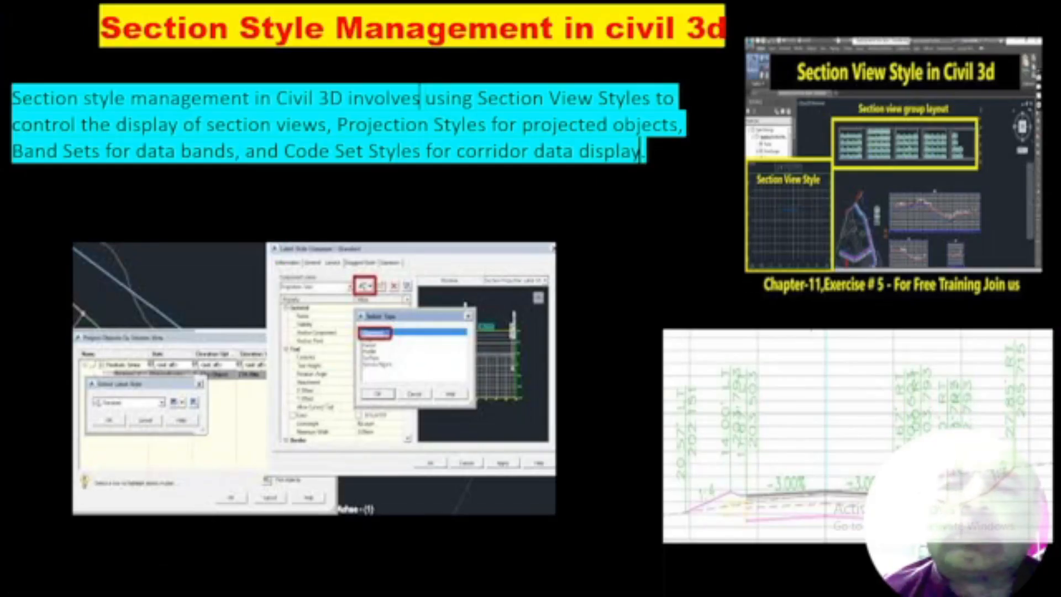